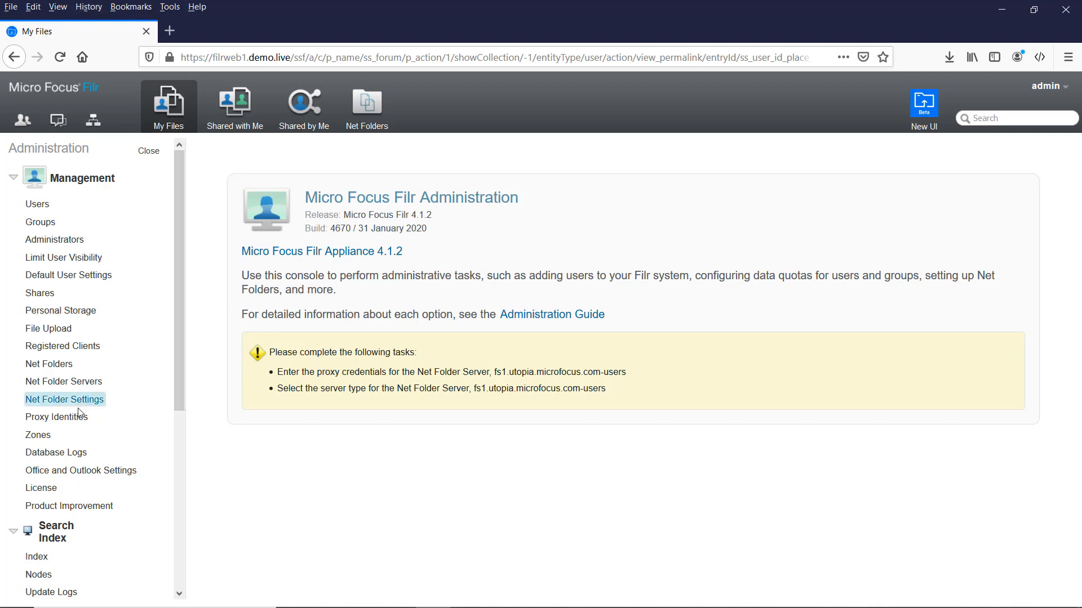
Open the Proxy Identities page under Management in the Administration sidebar.
click(33, 422)
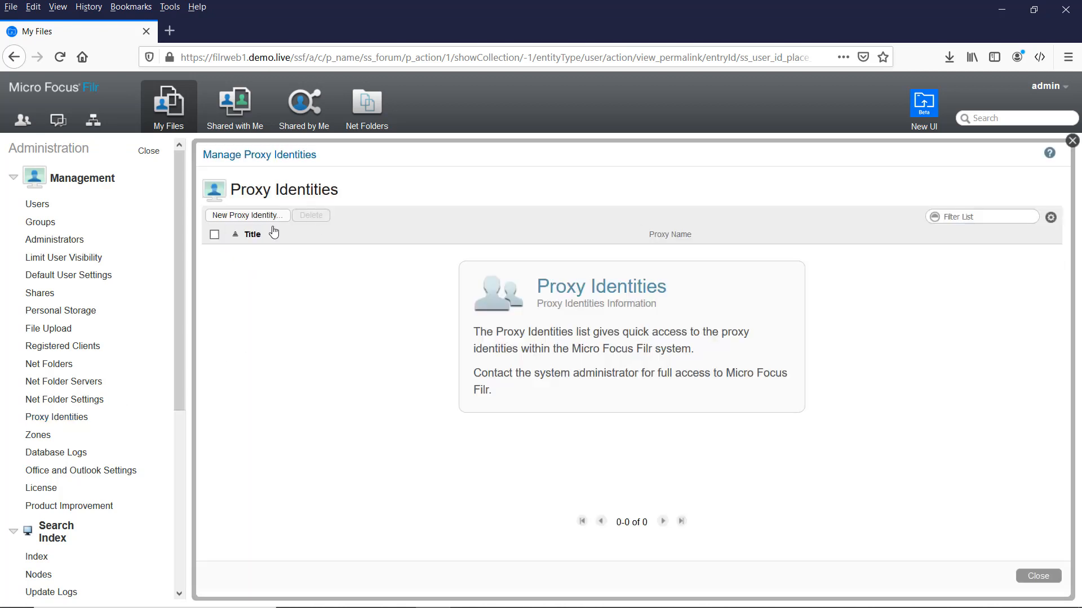
Start a new proxy identity titled 'Windows proxy' using the Mgmt > FilrProxy directory account.
click(252, 221)
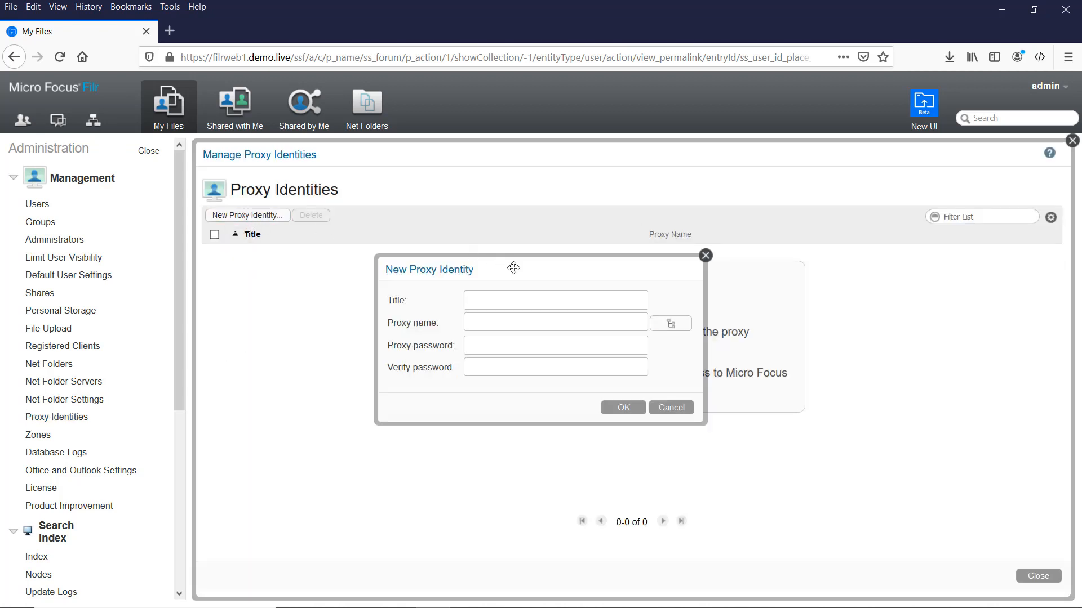
click(513, 299)
text(Windows proxy)
key(Tab)
click(671, 325)
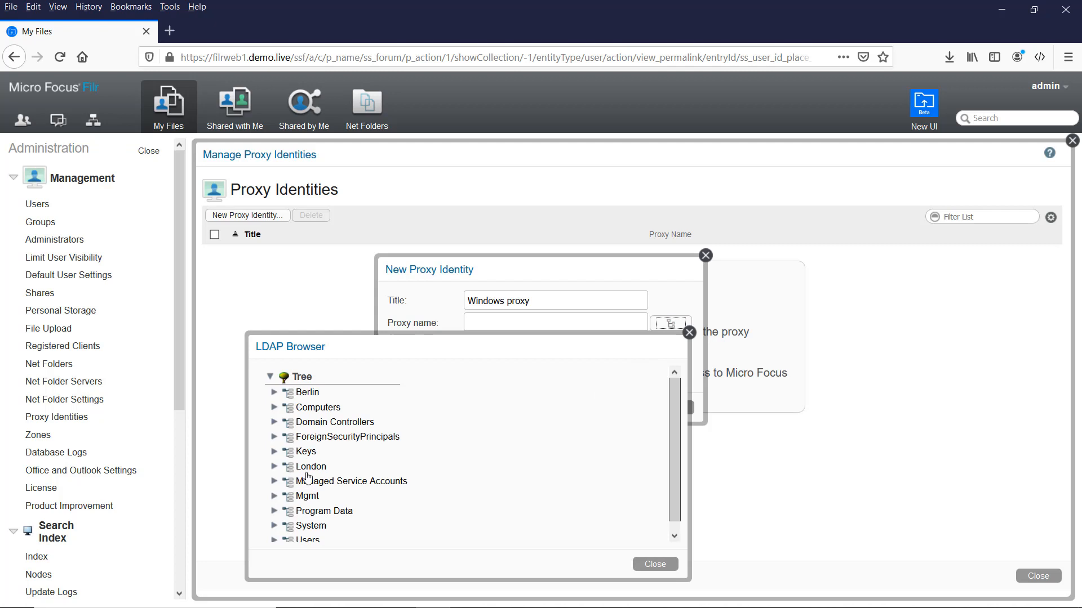
click(274, 497)
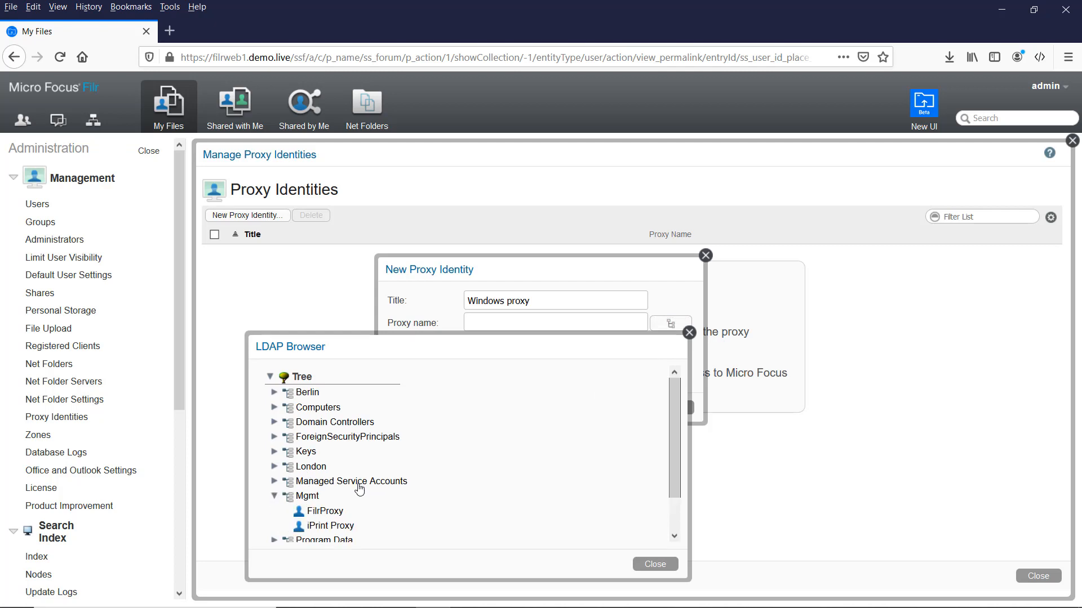
click(325, 513)
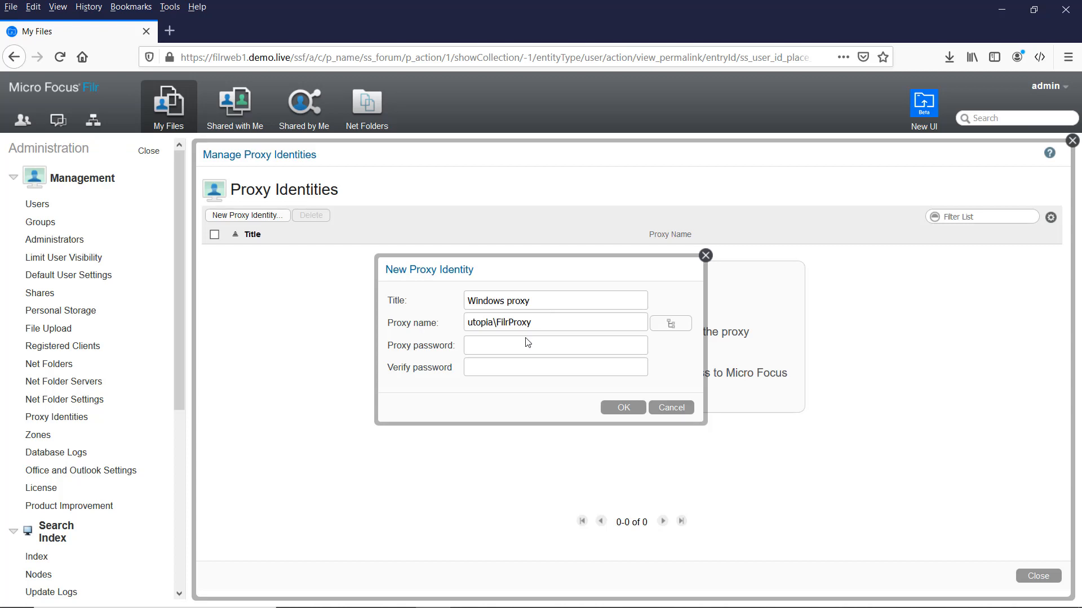
Enter and confirm the proxy account password, then save the identity.
click(521, 352)
text(••••••)
key(BackSpace)
key(BackSpace)
key(BackSpace)
key(BackSpace)
key(BackSpace)
key(BackSpace)
text(••••••••••)
key(Tab)
text(••••••••••)
click(611, 402)
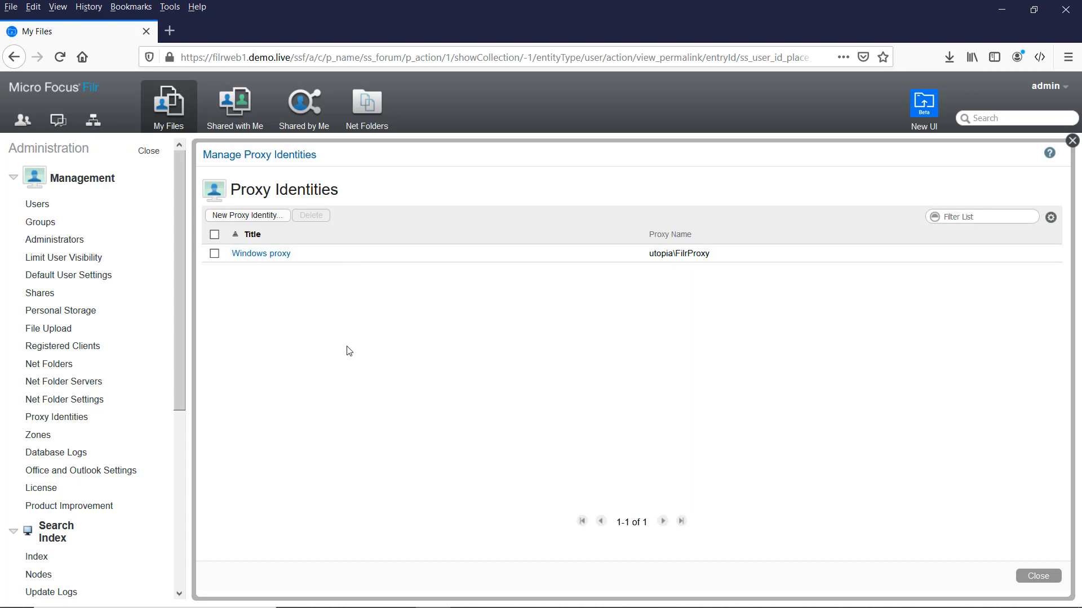
Edit net folder server fs1.utopia.microfocus.com-users and set its server type to Microsoft Windows.
click(67, 383)
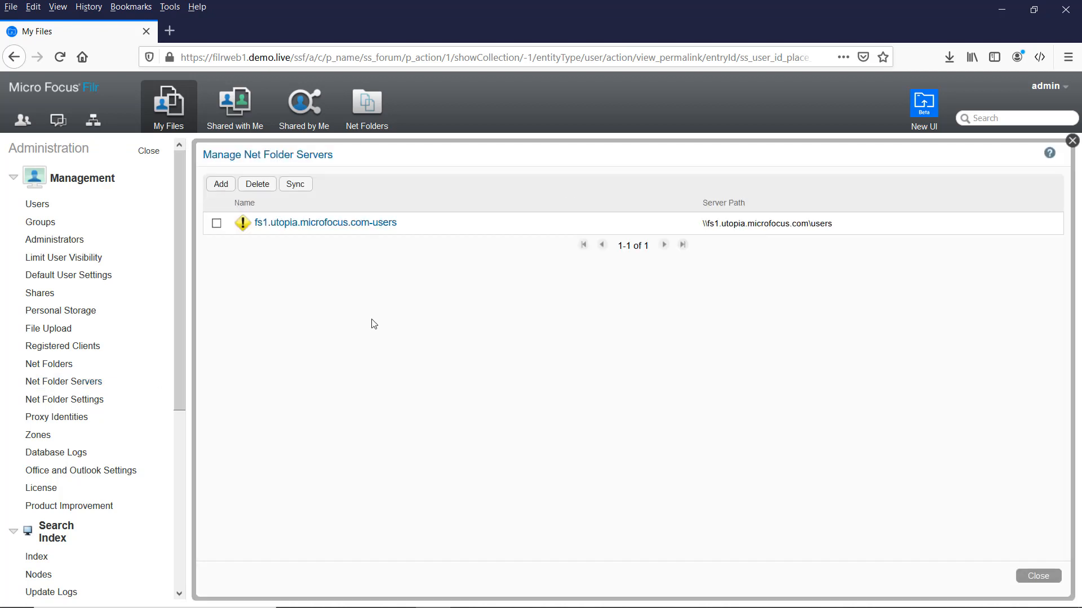
click(303, 224)
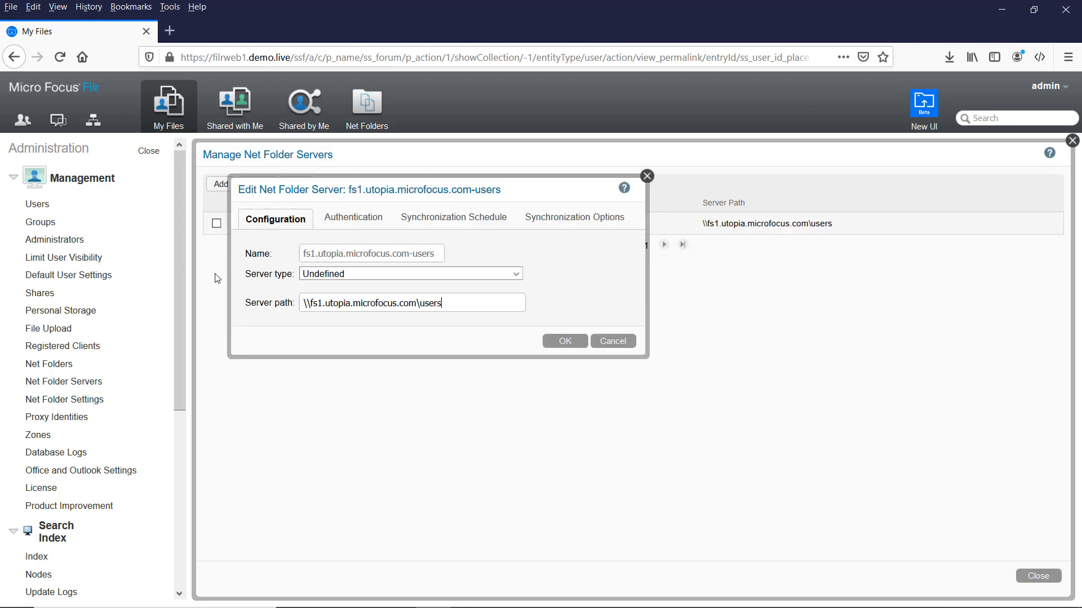
click(335, 276)
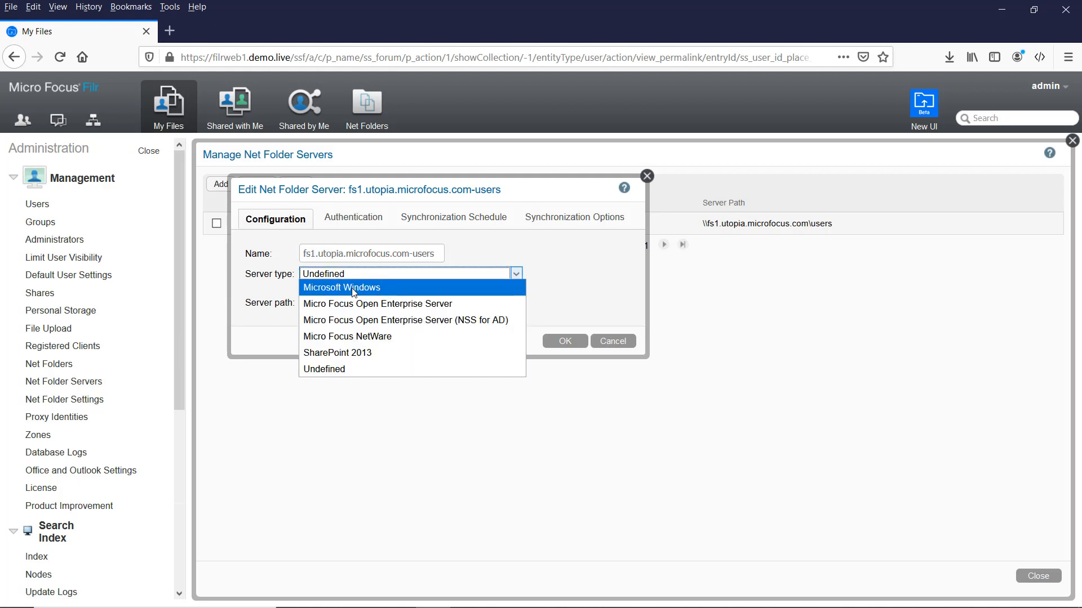
click(351, 288)
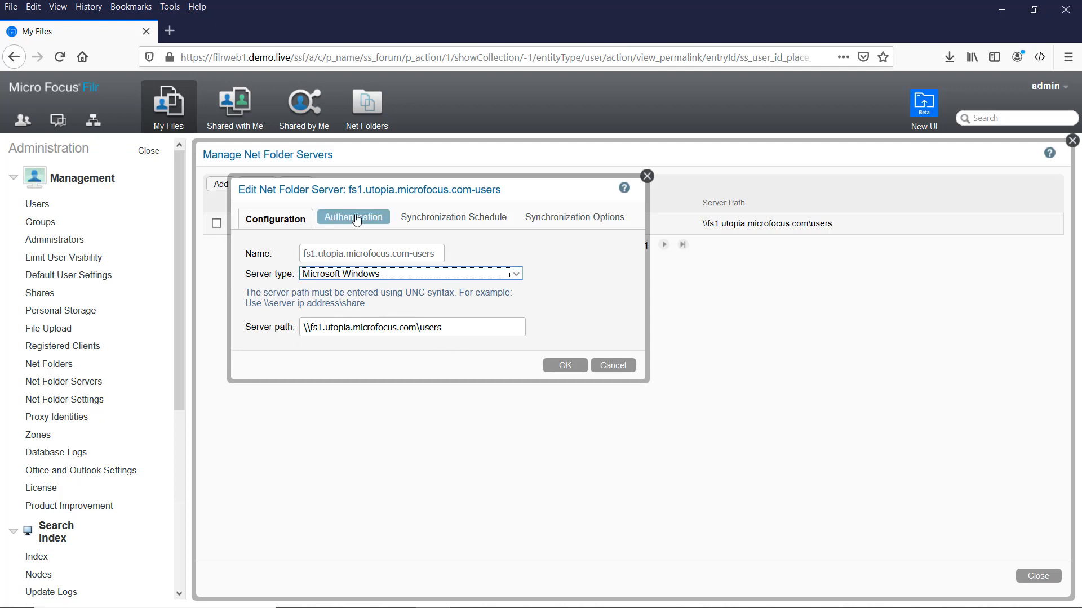
Set fs1 authentication to a proxy identity and pick the Windows proxy.
click(355, 221)
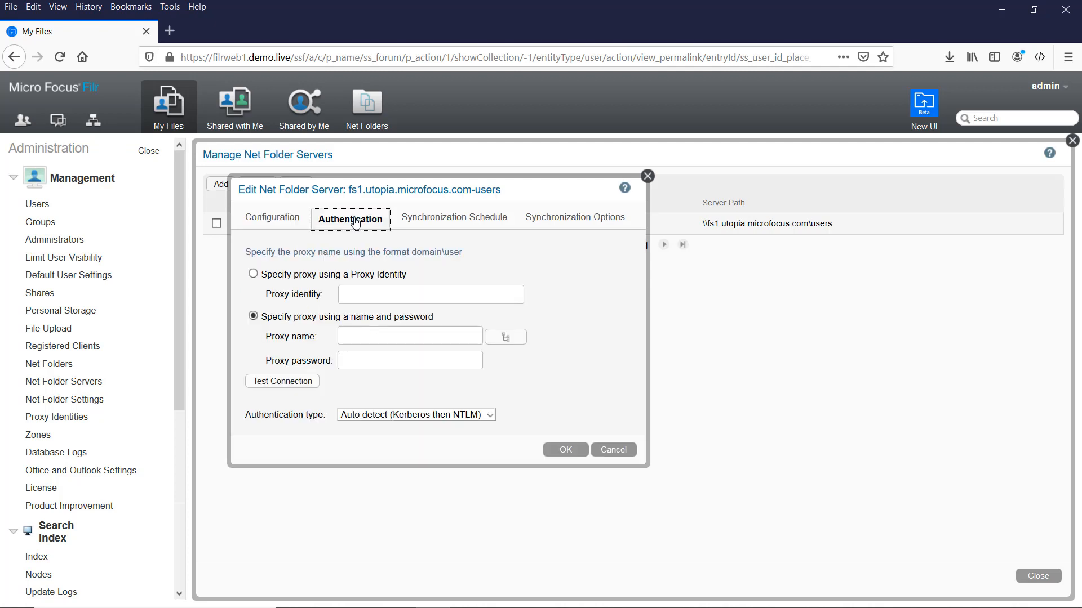
click(352, 332)
click(272, 276)
click(357, 294)
text(win)
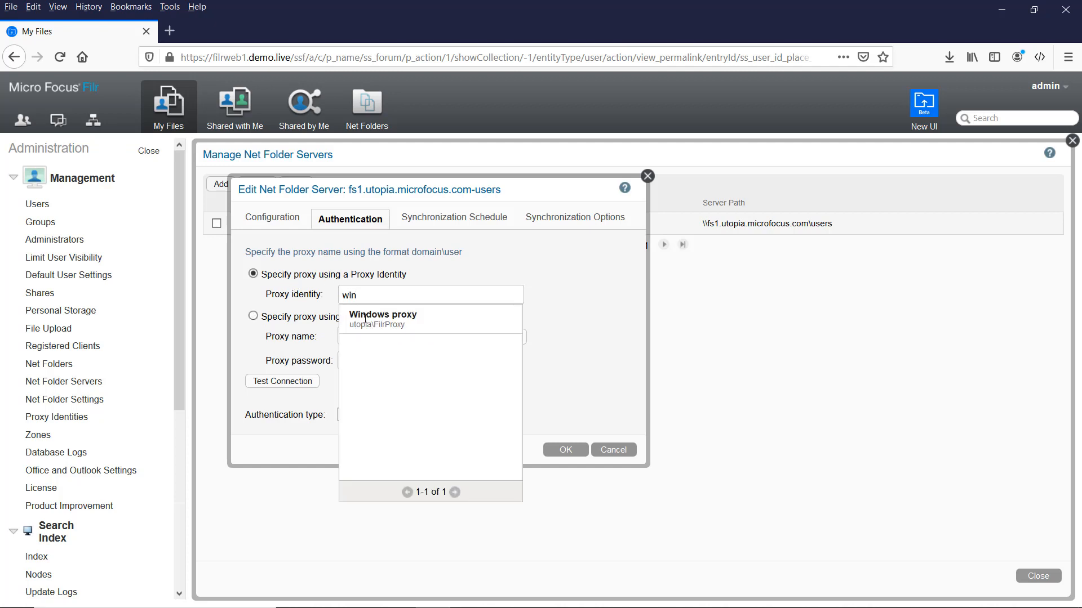
click(394, 316)
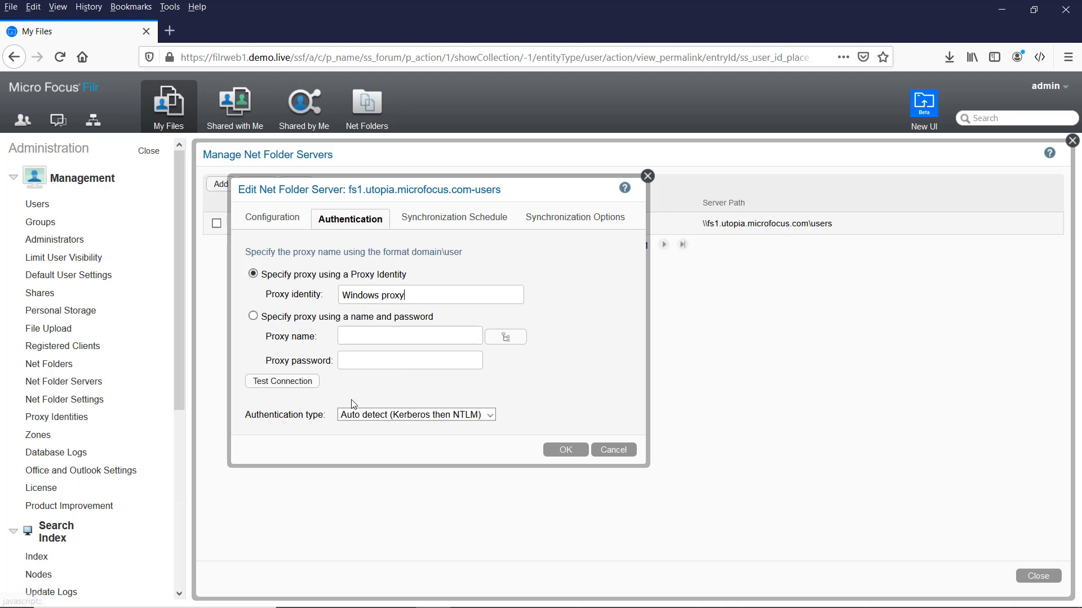
Test the fs1 server connection and dismiss the success message.
click(284, 386)
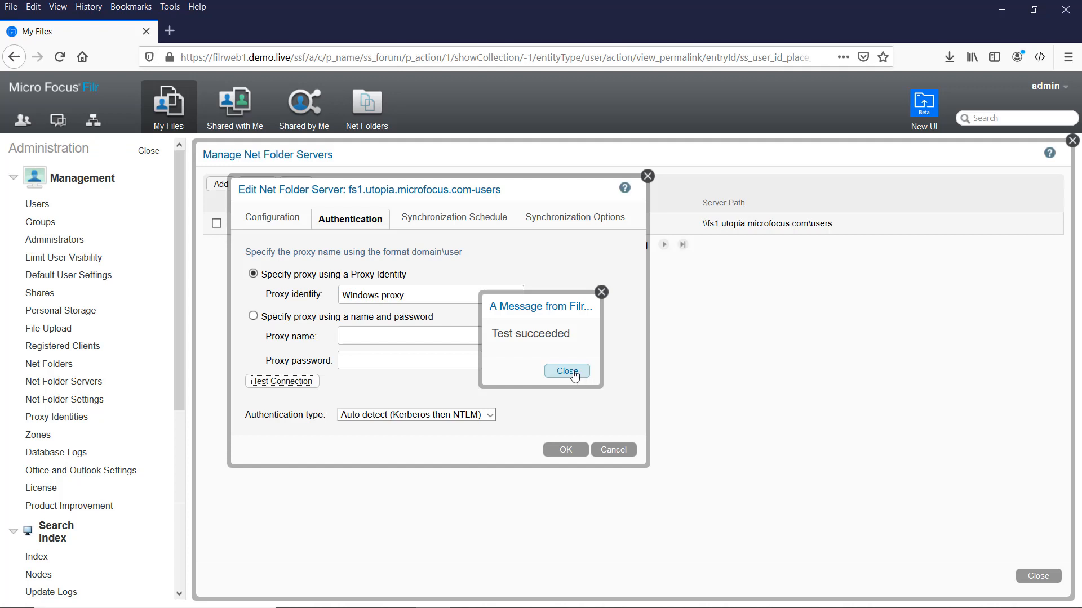
click(567, 372)
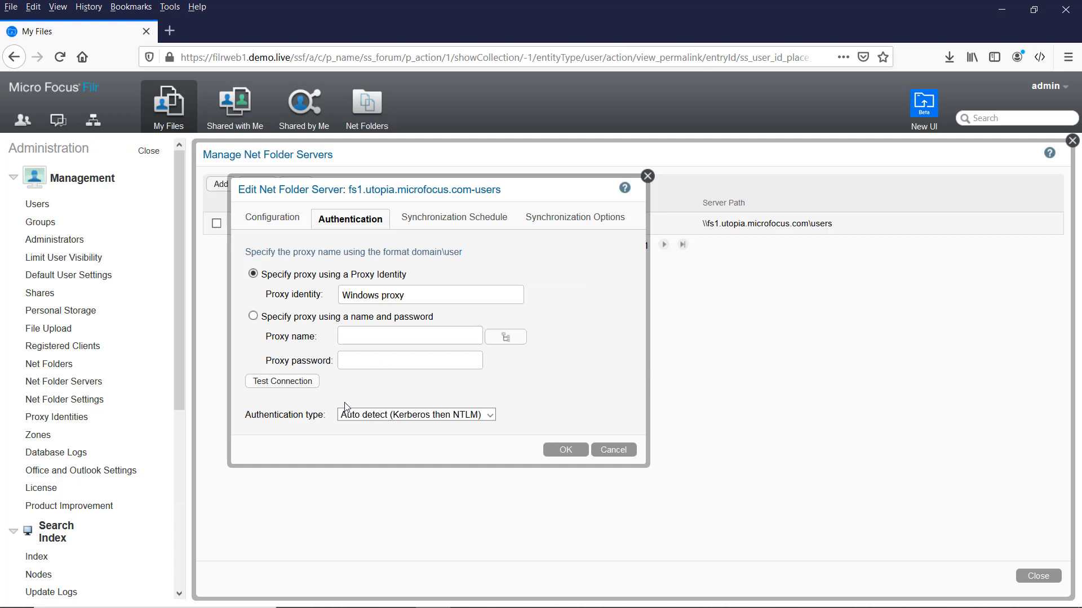
click(445, 220)
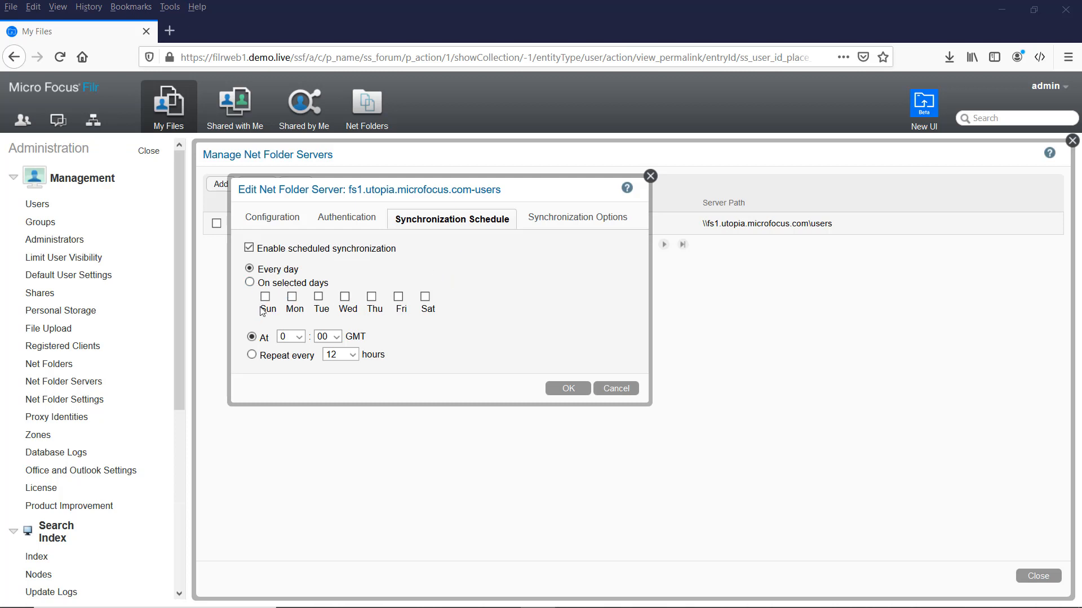
Set the fs1 daily sync hour to 18 and review its synchronization options.
click(337, 337)
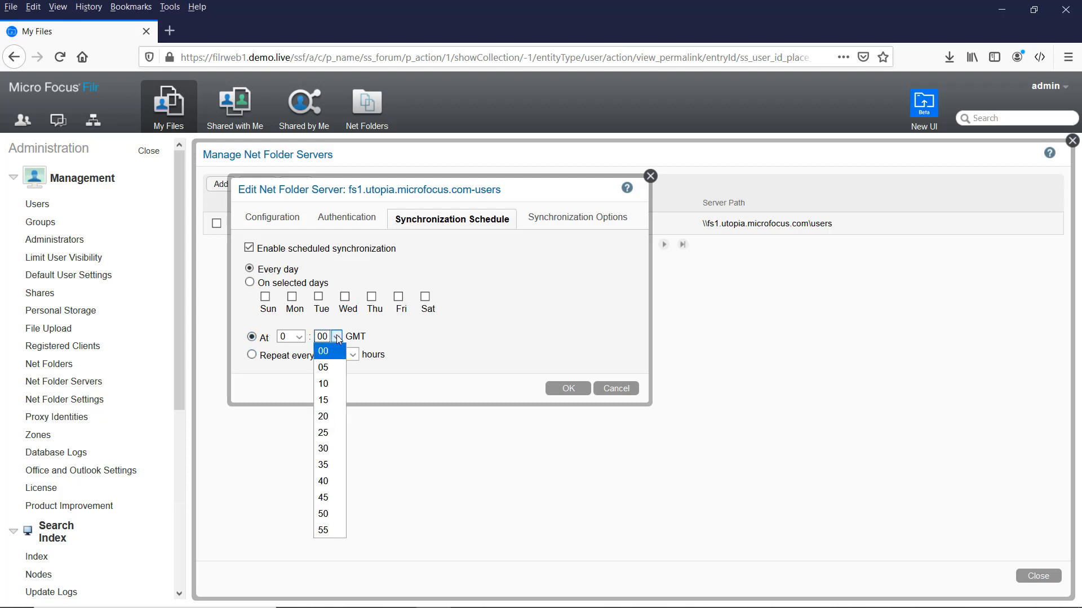
click(299, 337)
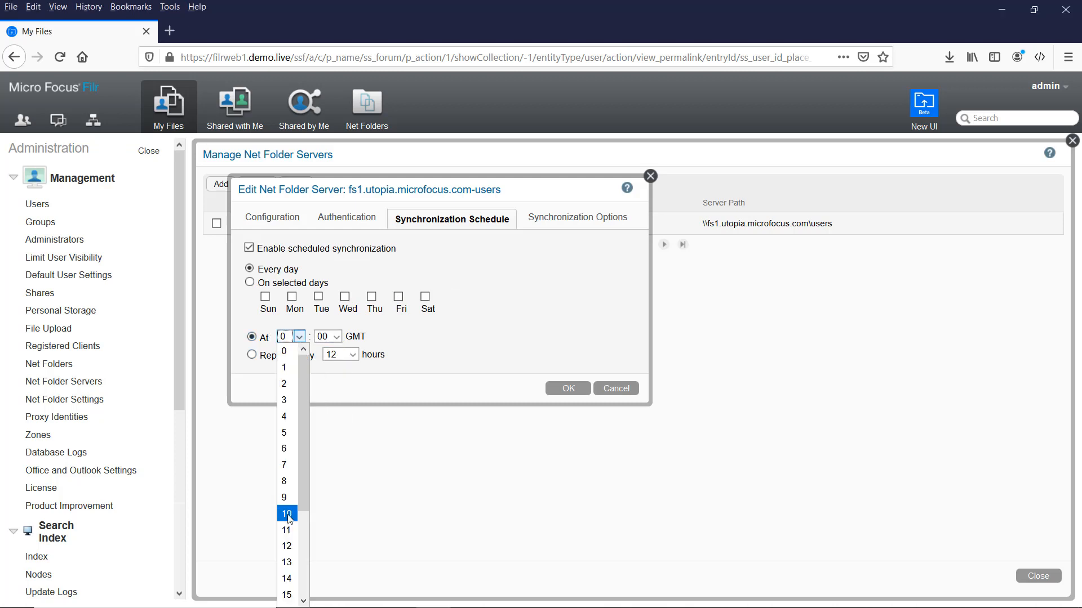
scroll(290, 513, down, 3)
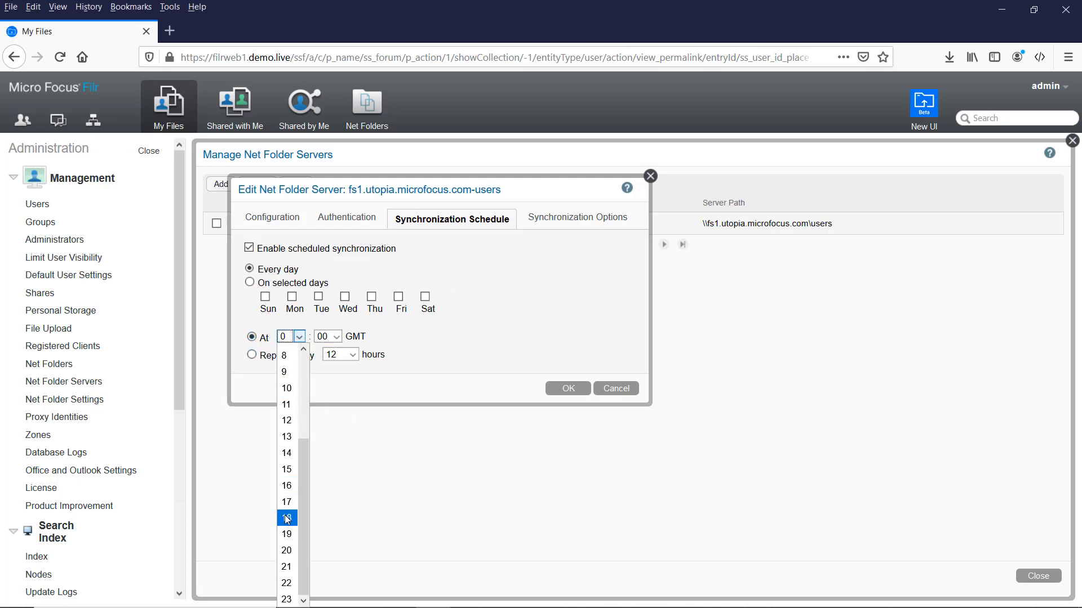
click(286, 517)
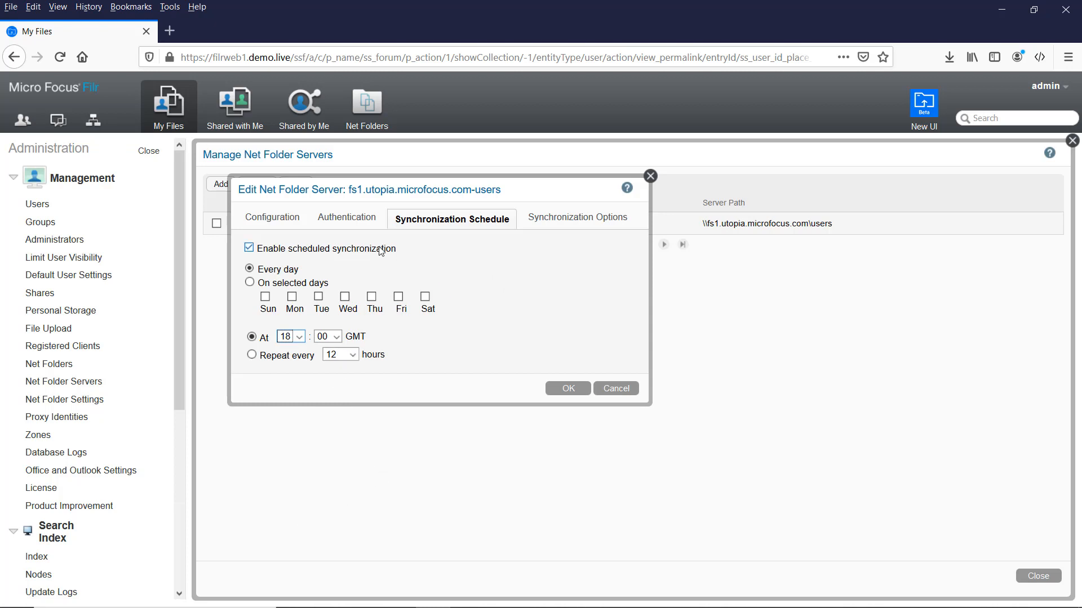
click(560, 221)
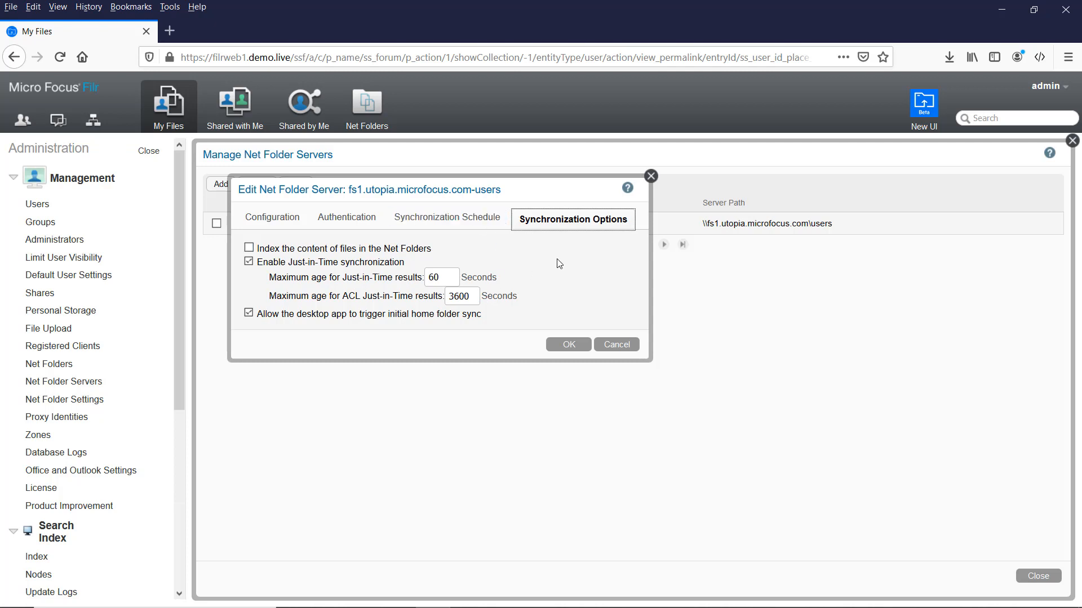
Save the fs1 net folder server settings with OK.
click(569, 346)
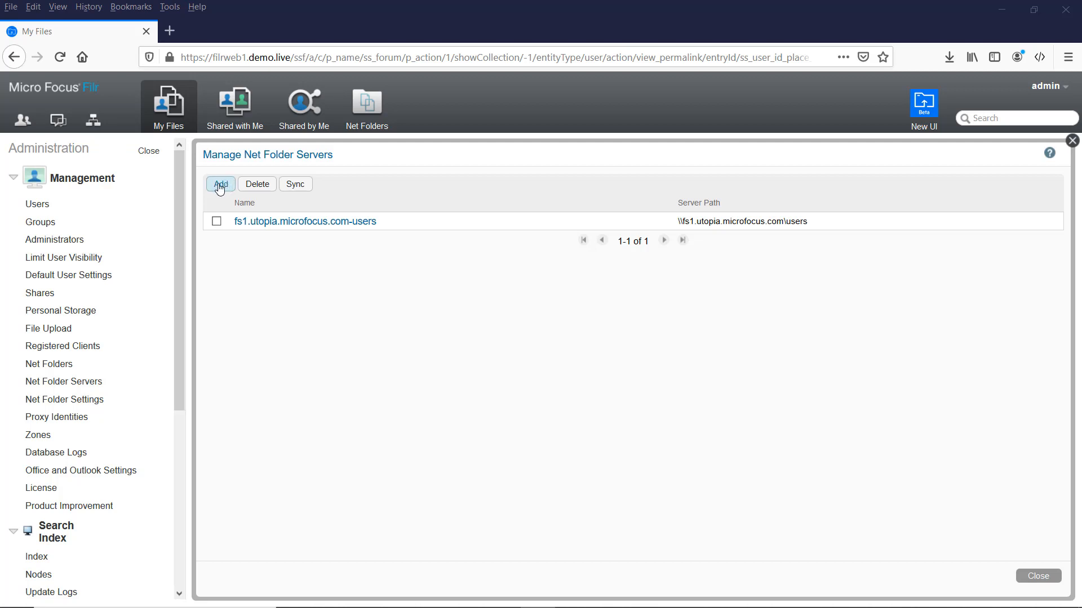
Add a Microsoft Windows net folder server named WindowsShare with path \\fs1.demo.live\shared.
click(220, 185)
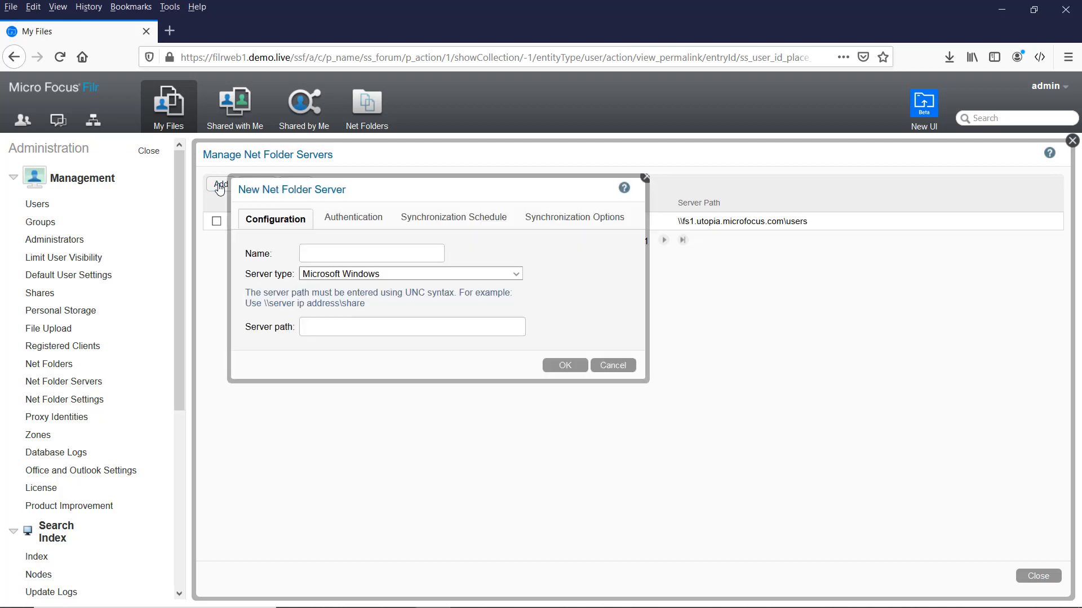
click(344, 254)
text(WindowsShare)
key(Tab)
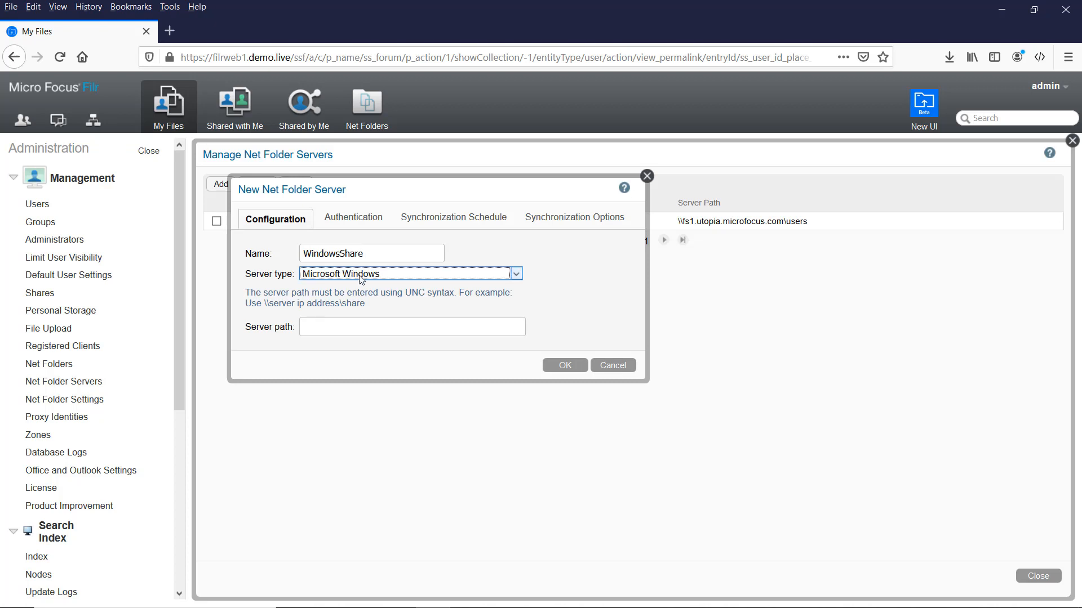
key(Tab)
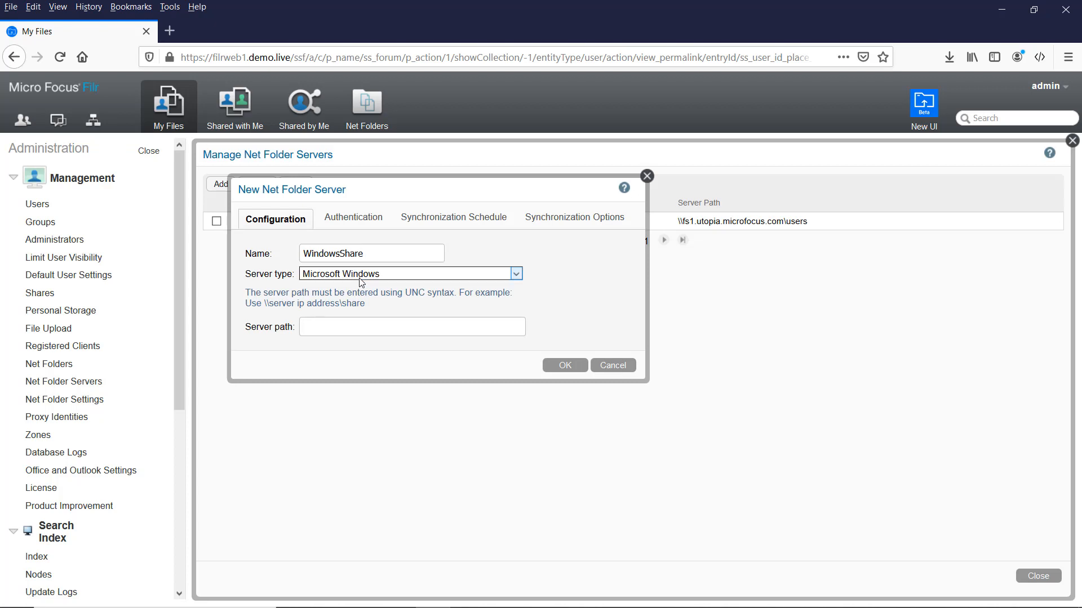
text(\\fs1.demo.live\shared)
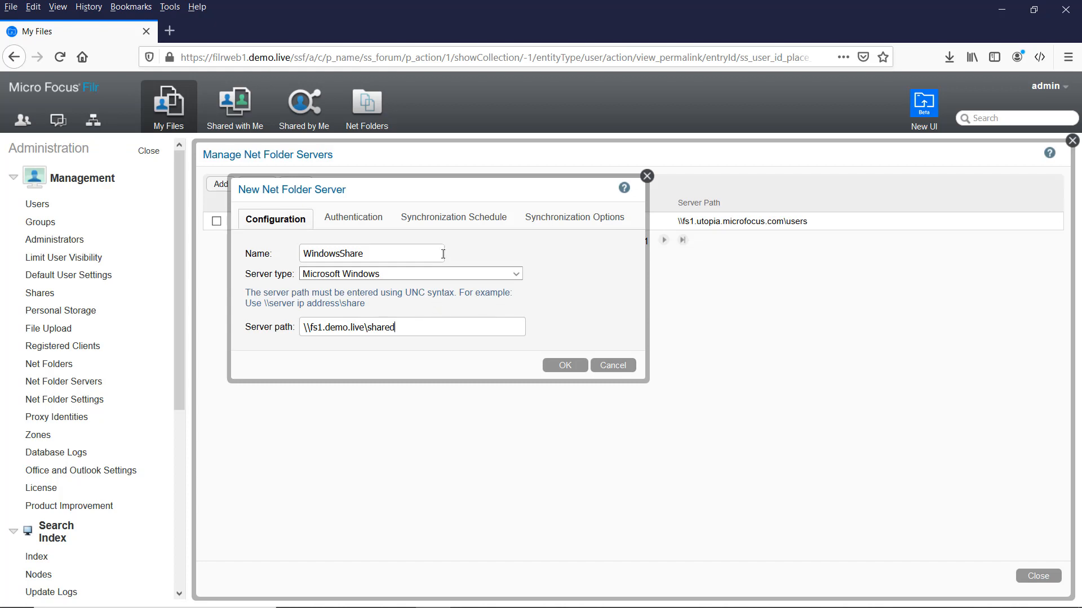
click(367, 219)
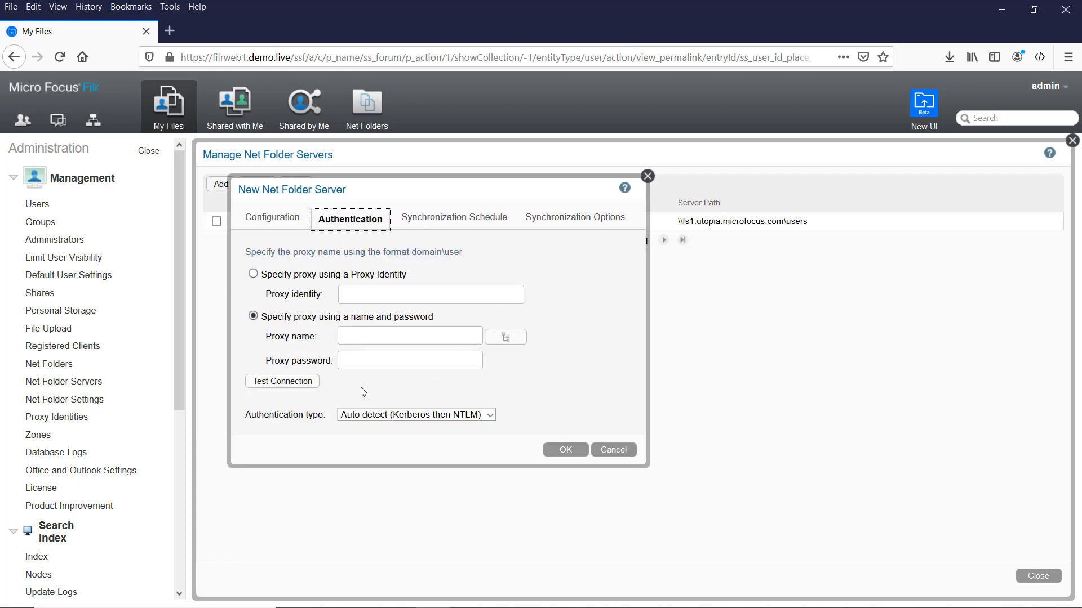
Authenticate WindowsShare through the Windows proxy identity and pass the connection test.
click(284, 275)
text(win)
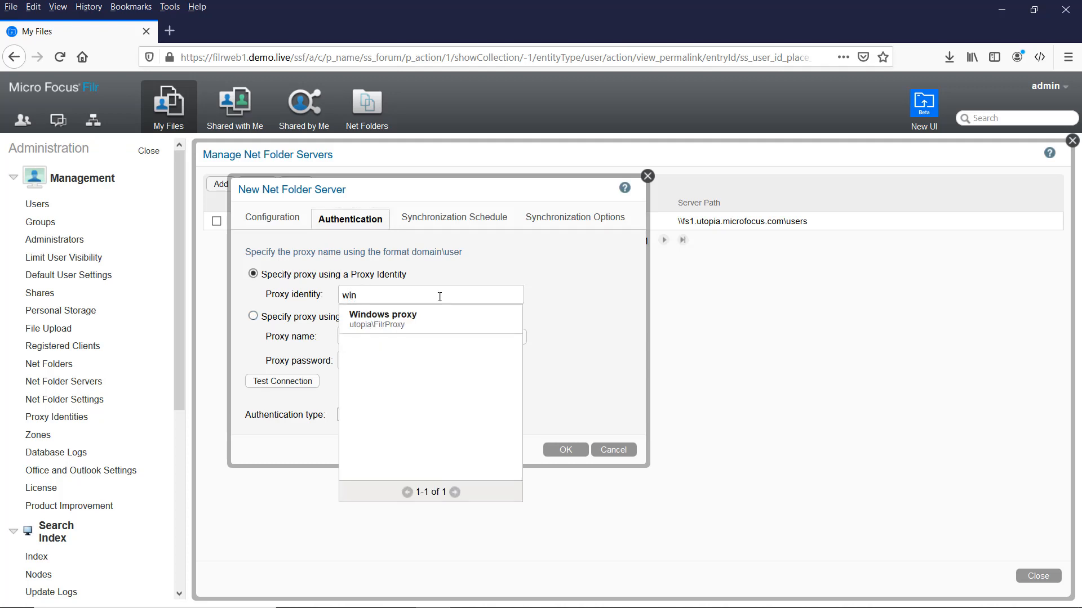
click(404, 319)
click(290, 383)
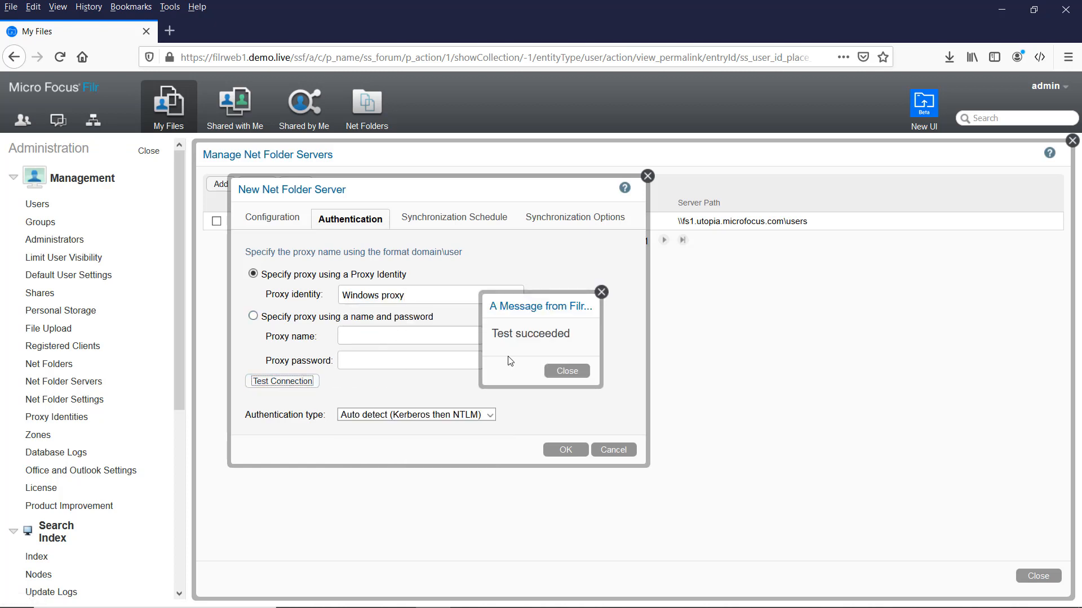
click(556, 373)
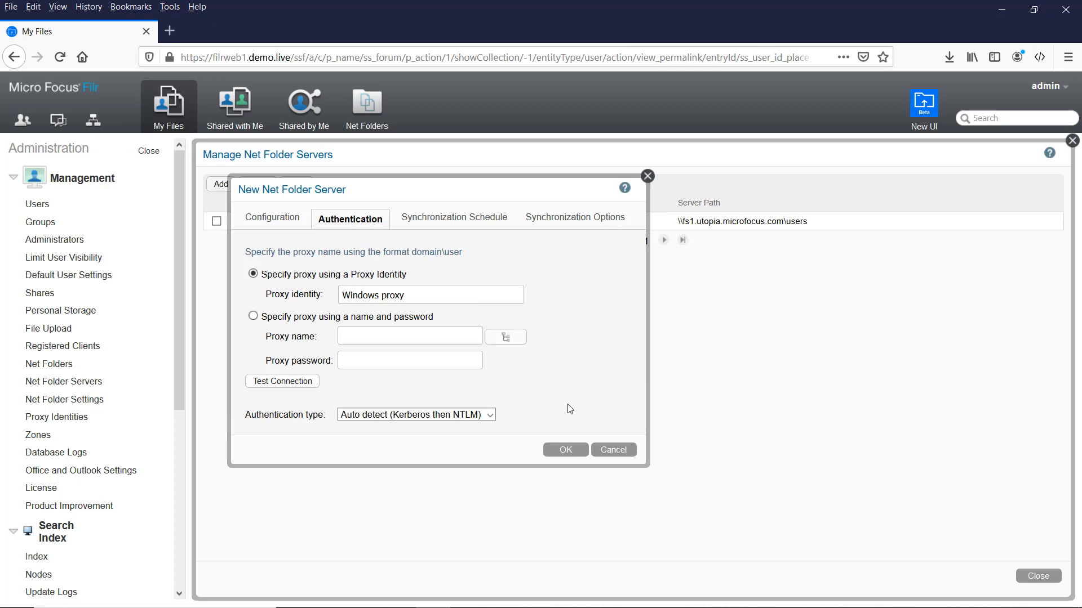
Enable scheduled sync at 19:00 and Just-in-Time sync, then save WindowsShare.
click(456, 219)
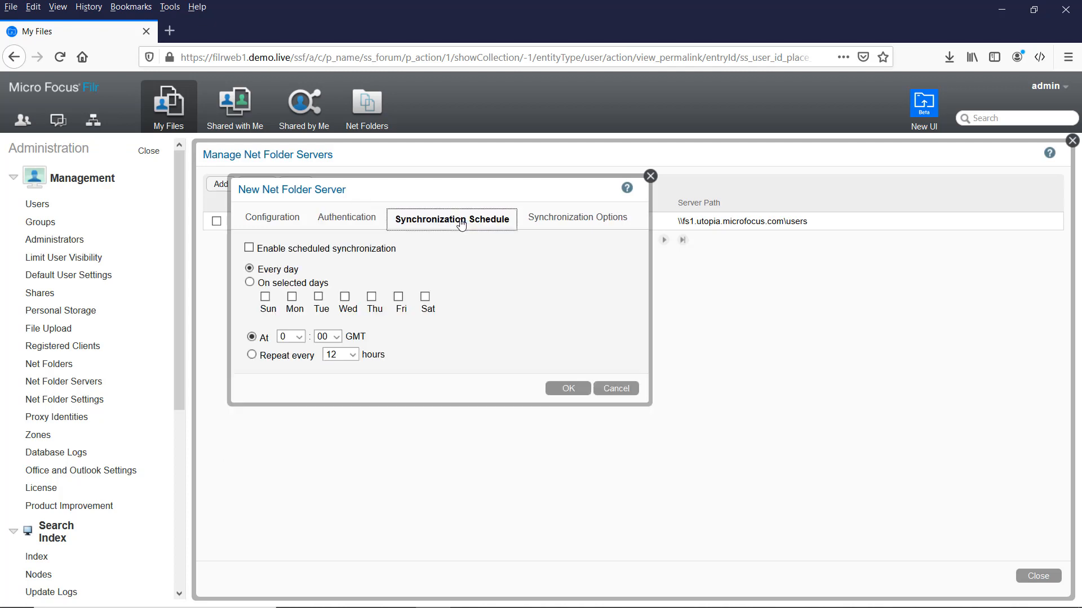
click(249, 248)
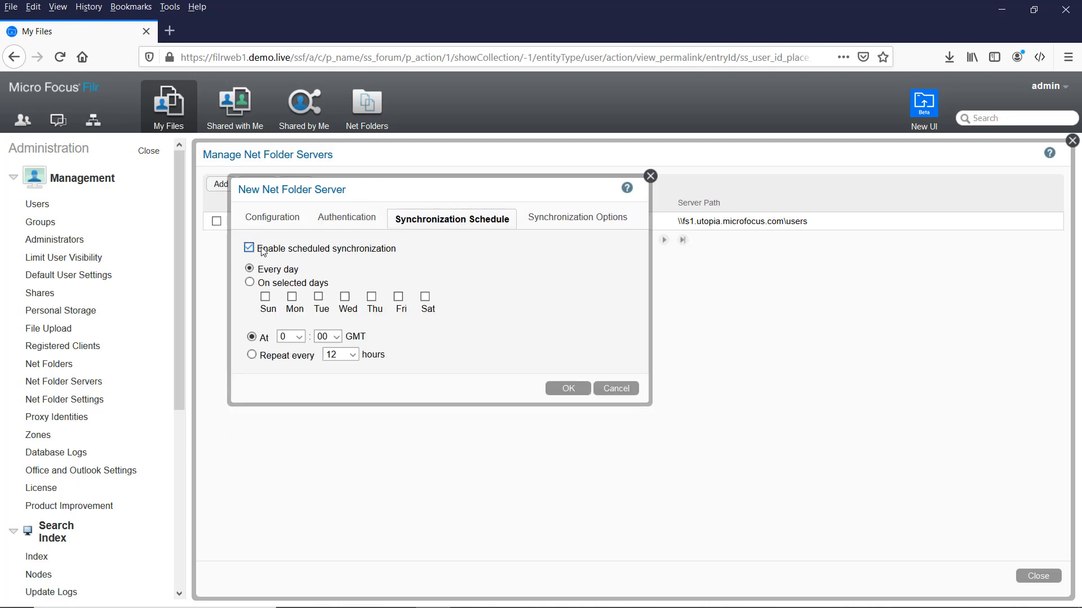
click(299, 337)
scroll(302, 538, down, 3)
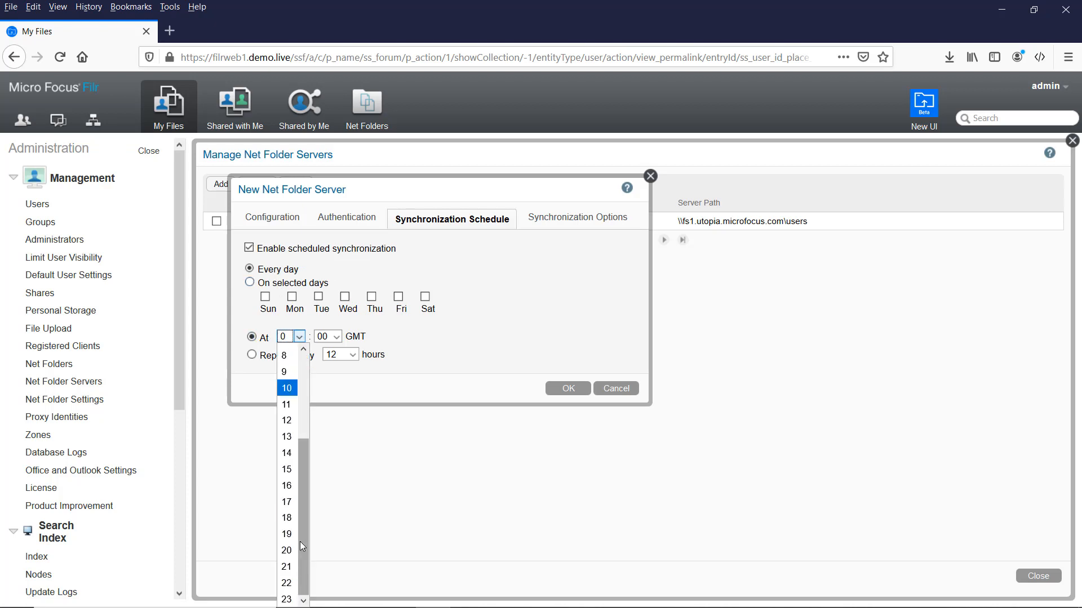
click(294, 537)
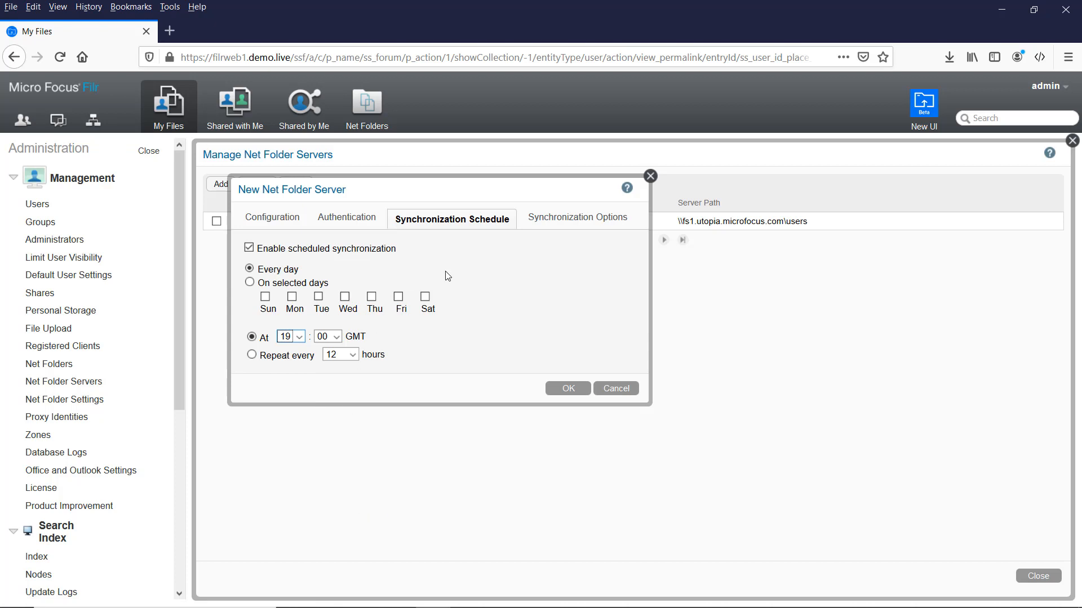
click(529, 215)
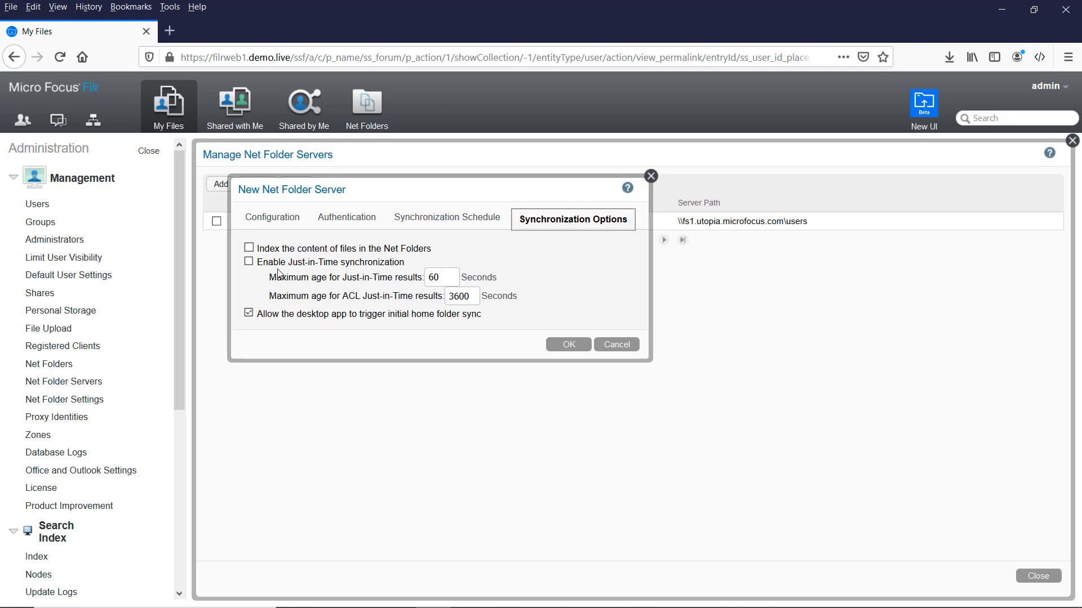
click(254, 264)
click(250, 262)
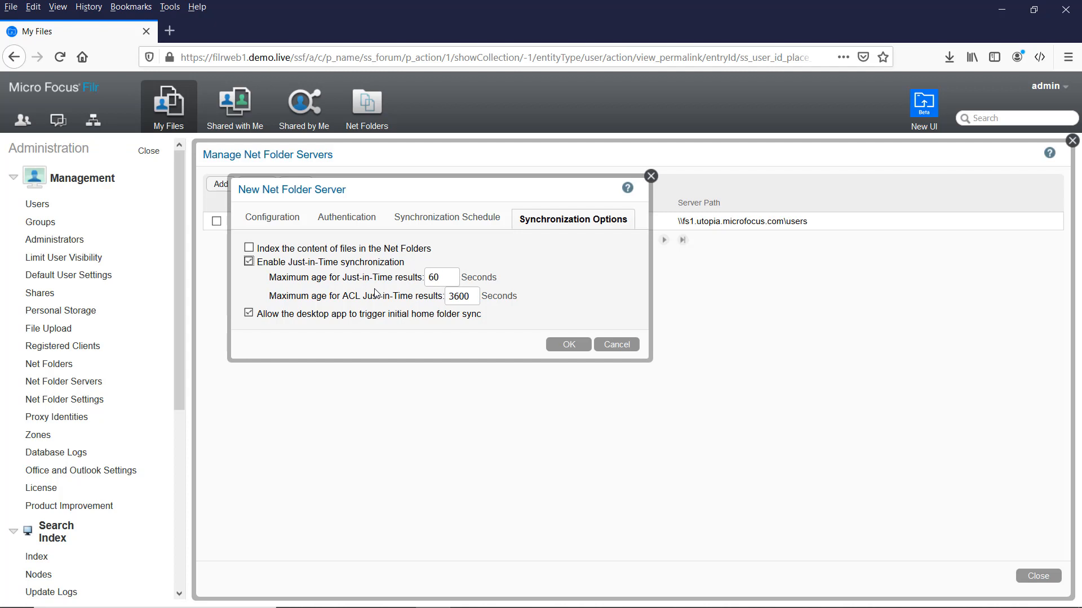
click(568, 345)
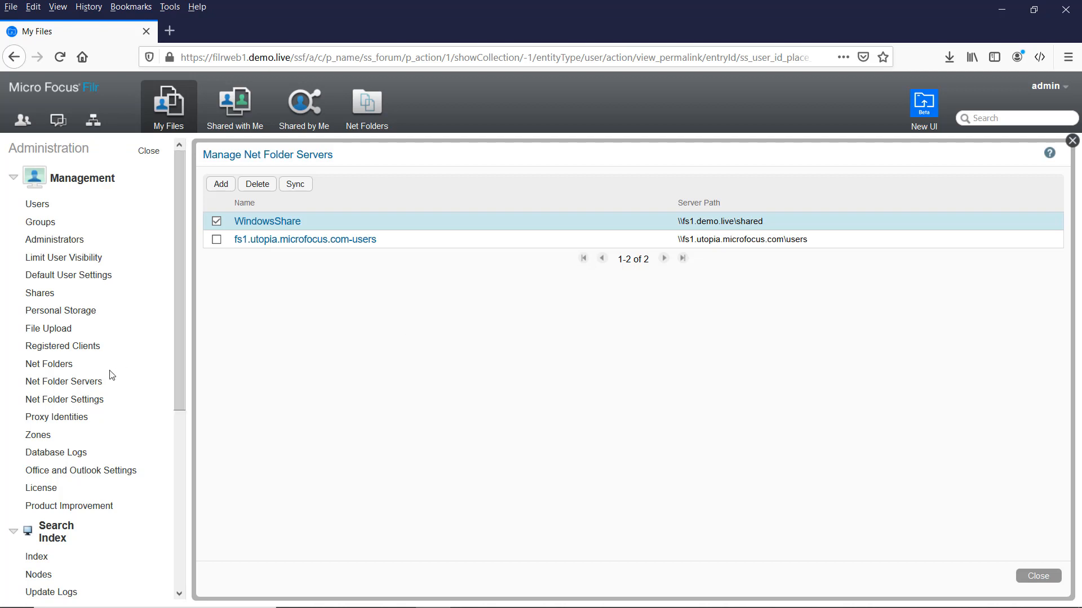
Create a new Net Folder named Sales on the WindowsShare server.
click(59, 370)
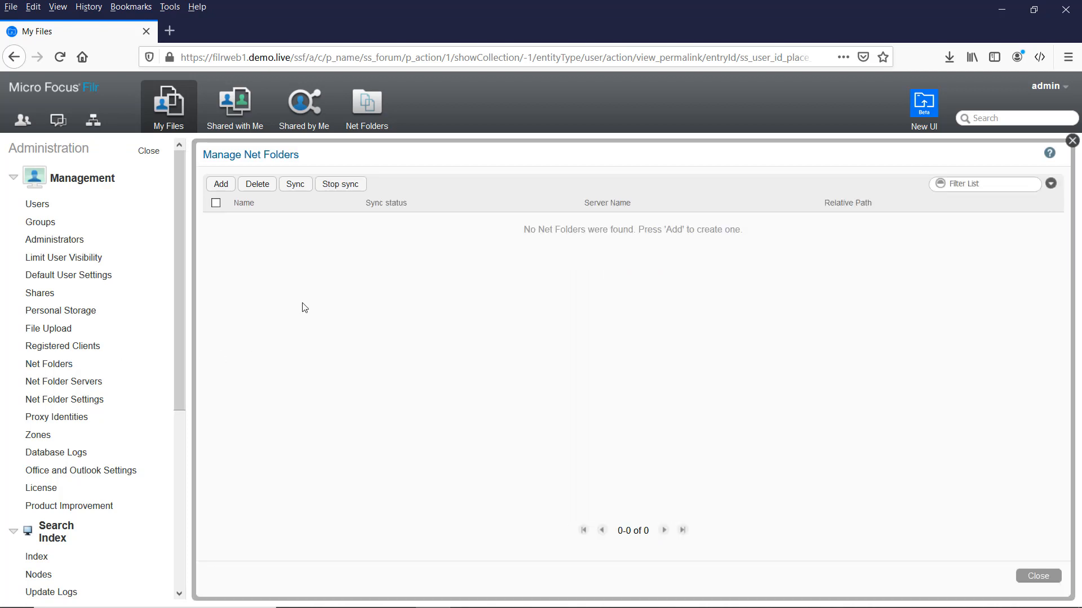
click(222, 190)
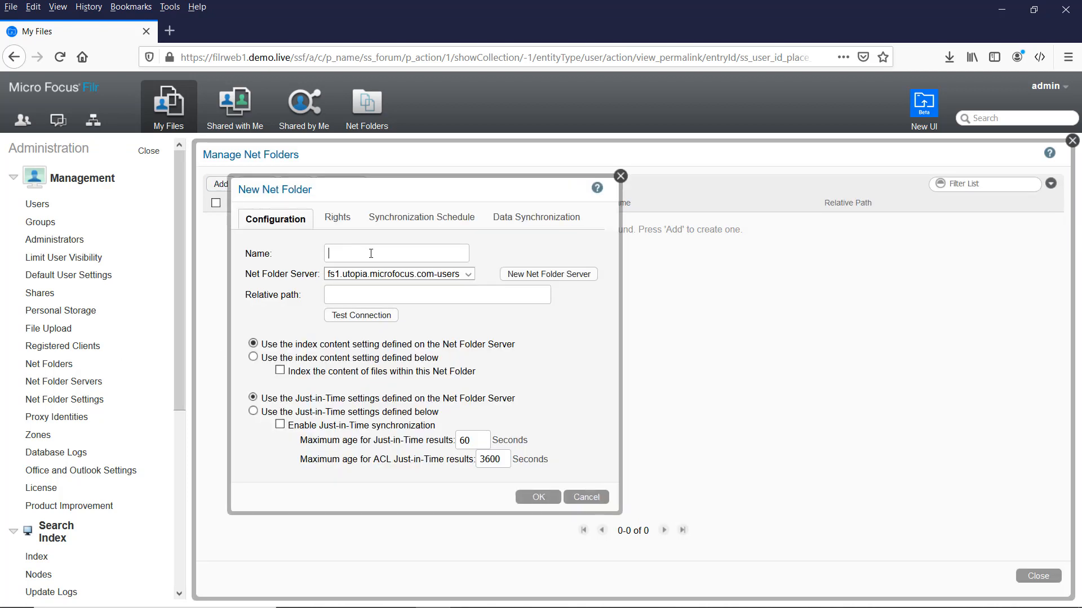
text(Sales)
click(408, 278)
click(391, 302)
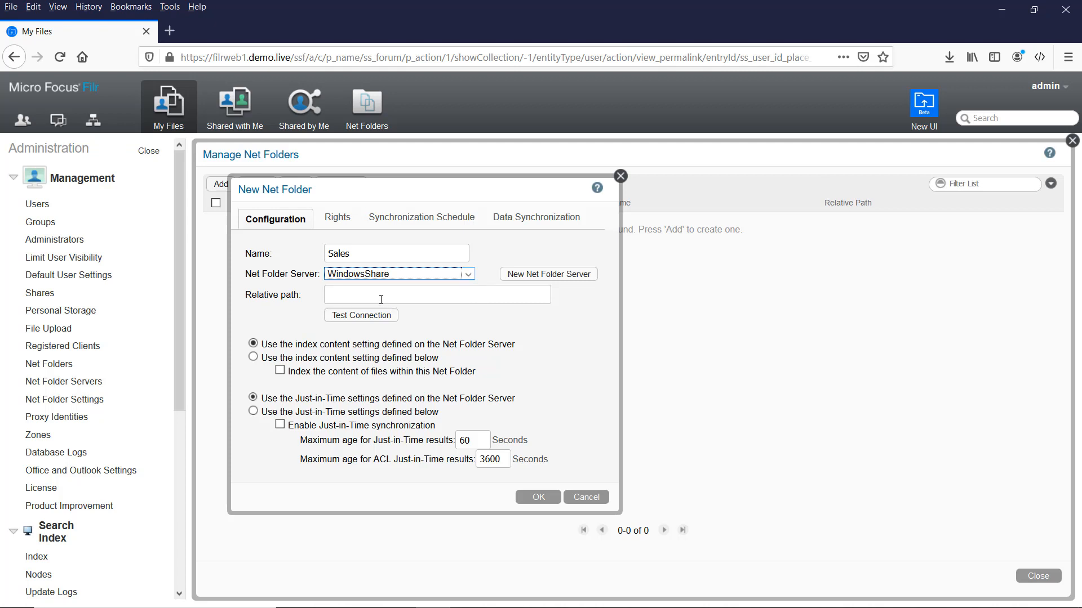
click(378, 299)
Set the Sales relative path to 'sales' and confirm the connection test succeeds.
text(sales)
click(372, 316)
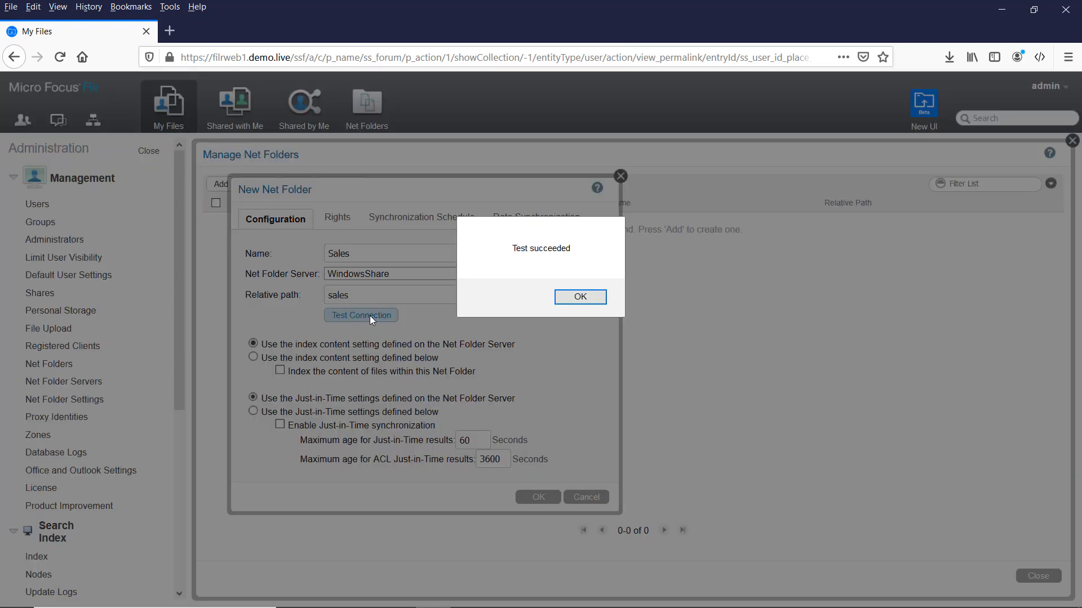
click(580, 297)
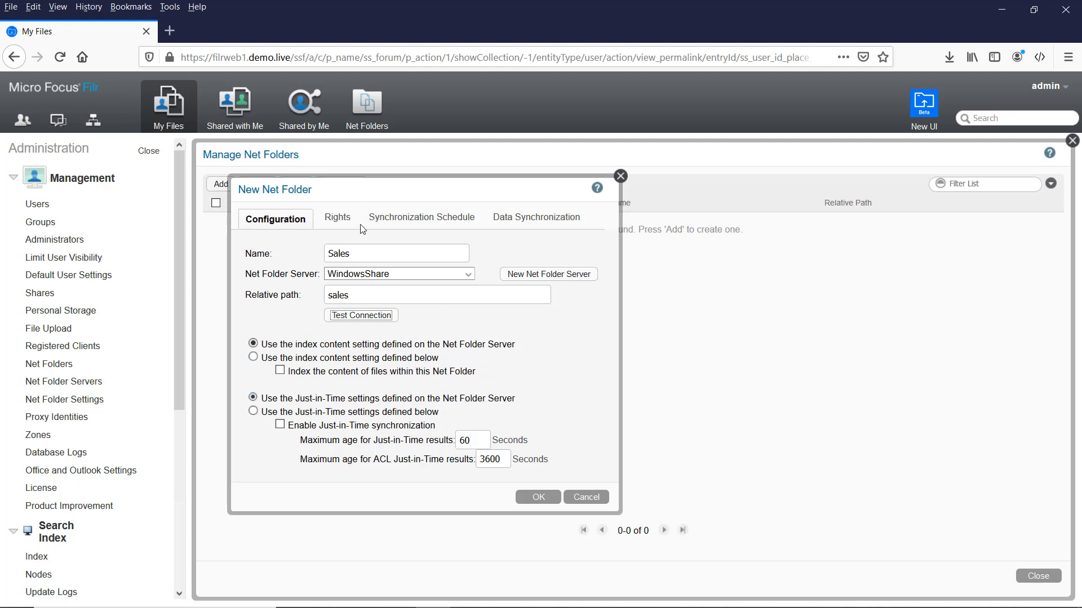
click(338, 218)
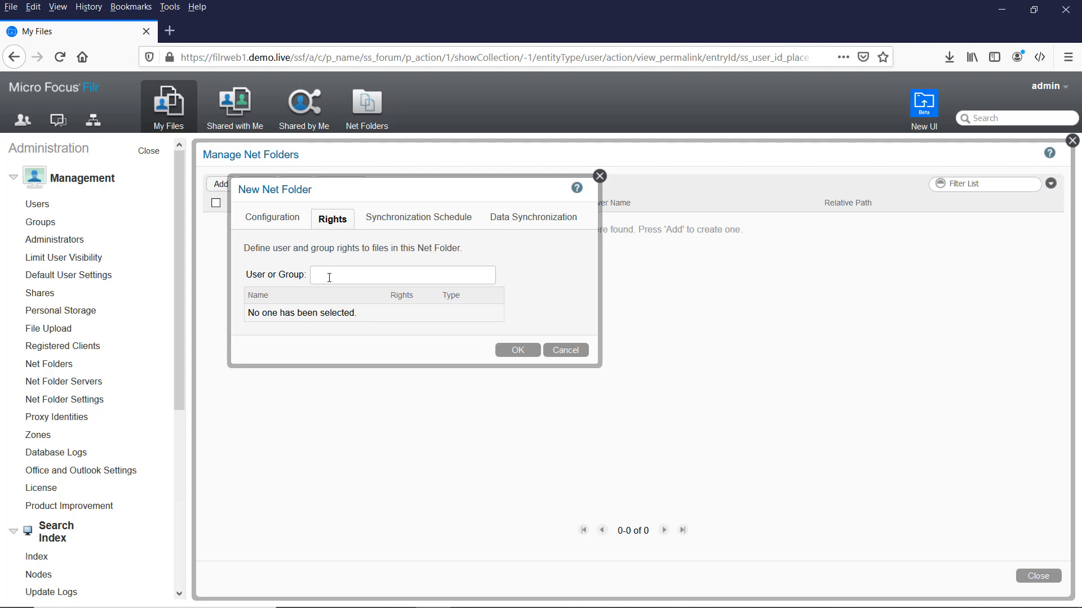
Give All Internal Users Access rights on Sales, with file sharing to internal users.
text(allin)
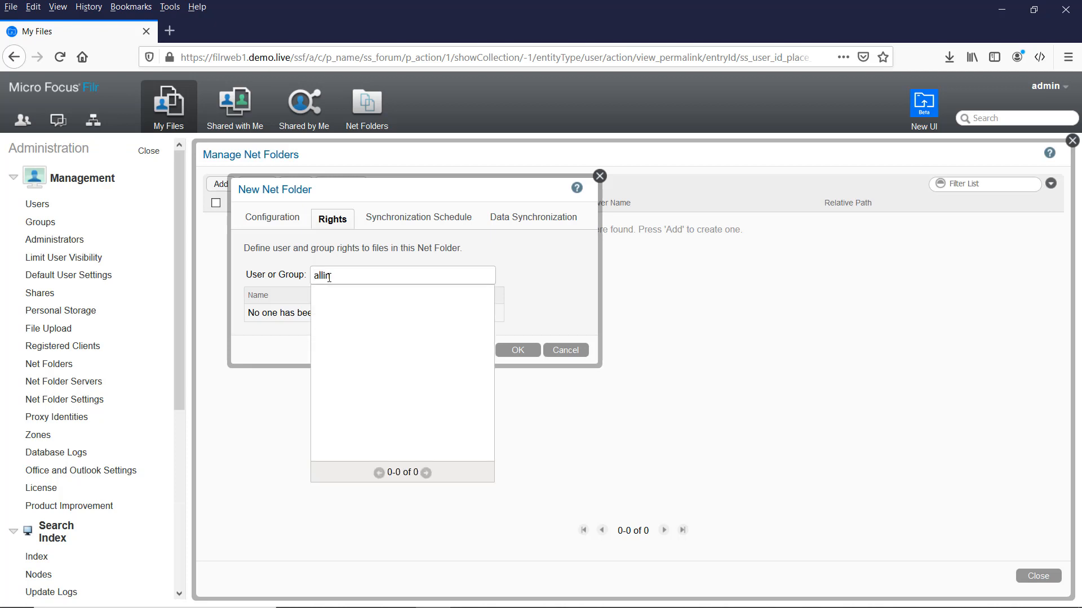
key(BackSpace)
key(BackSpace)
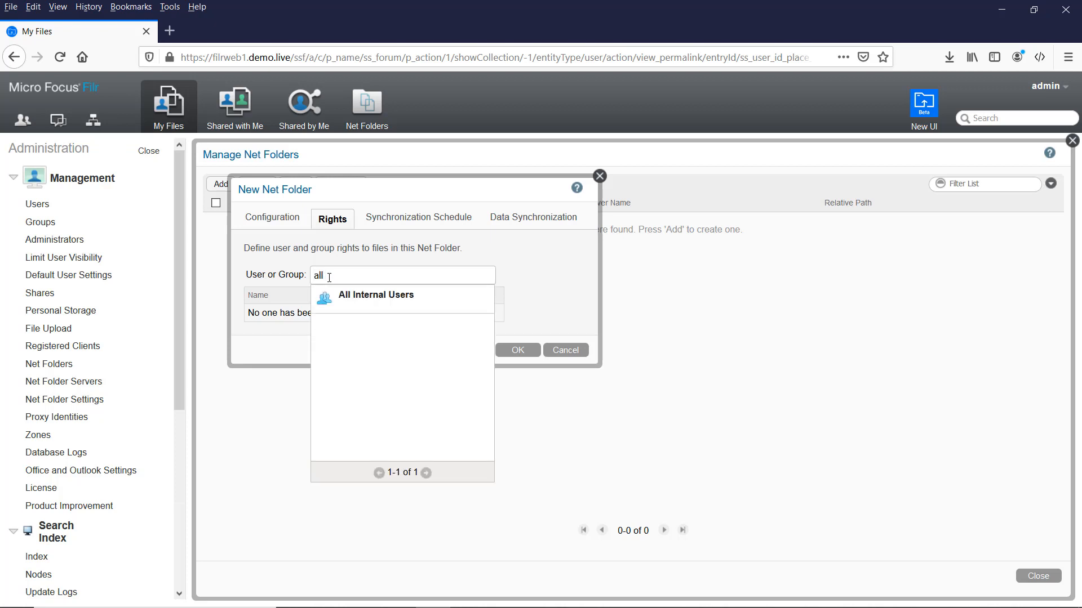
click(352, 297)
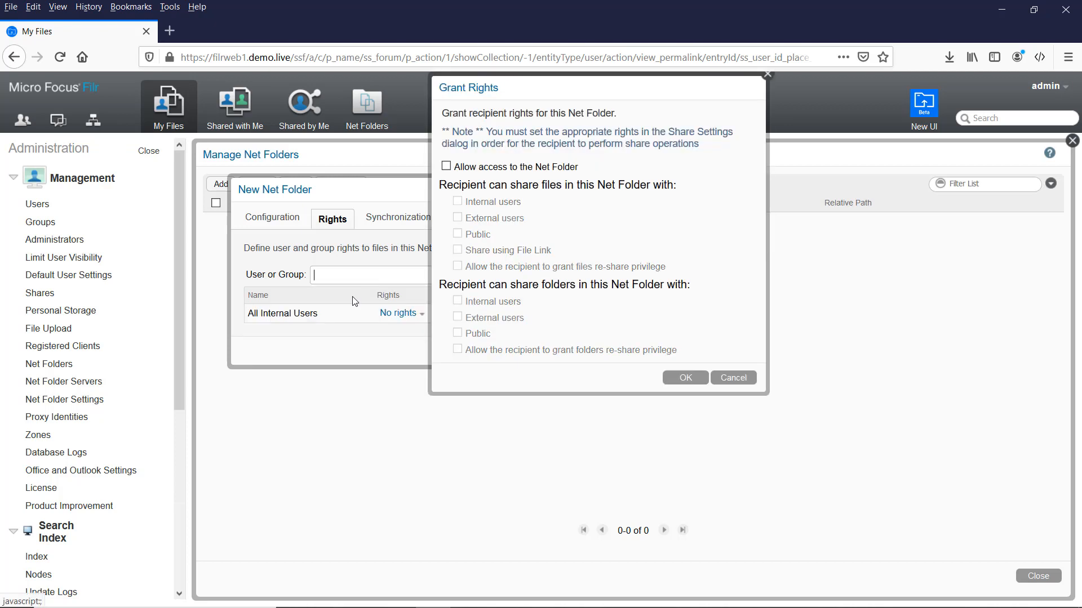
click(446, 165)
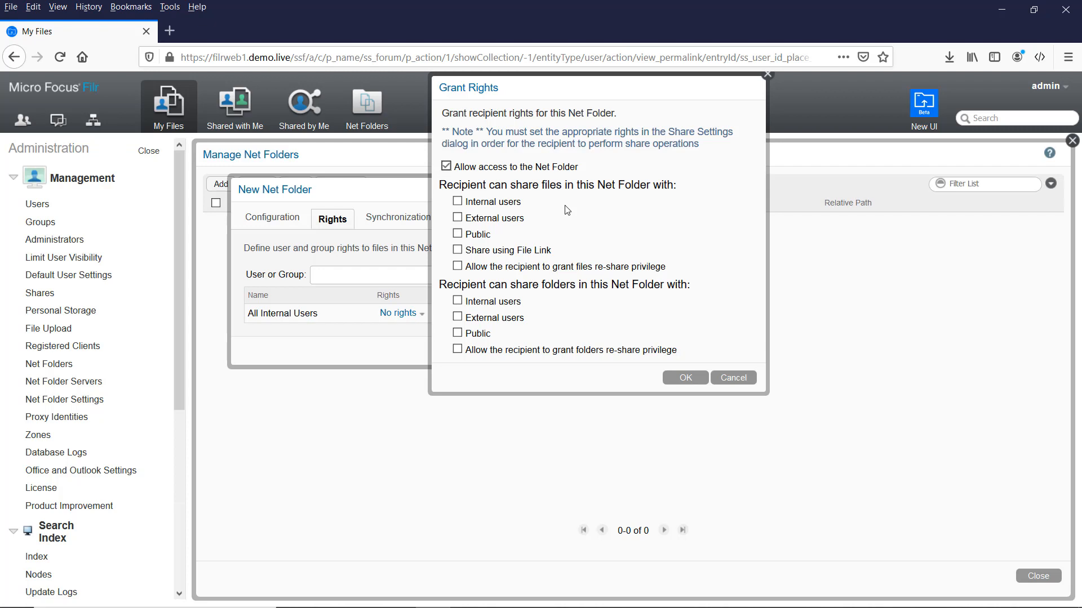
click(458, 203)
click(685, 378)
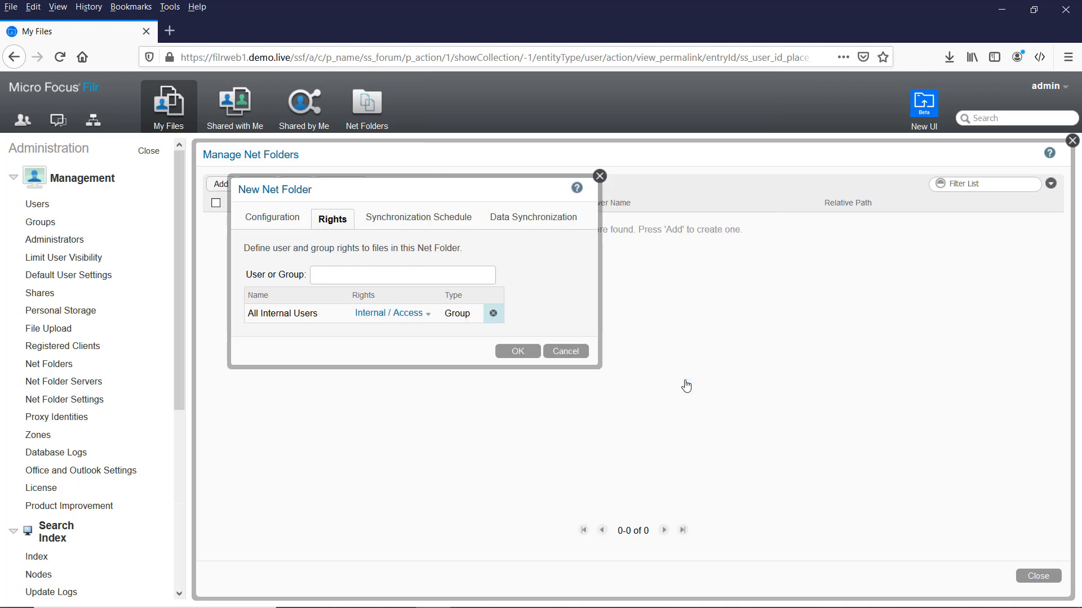
Make Sales follow the Net Folder Server's sync schedule and save the net folder.
click(400, 223)
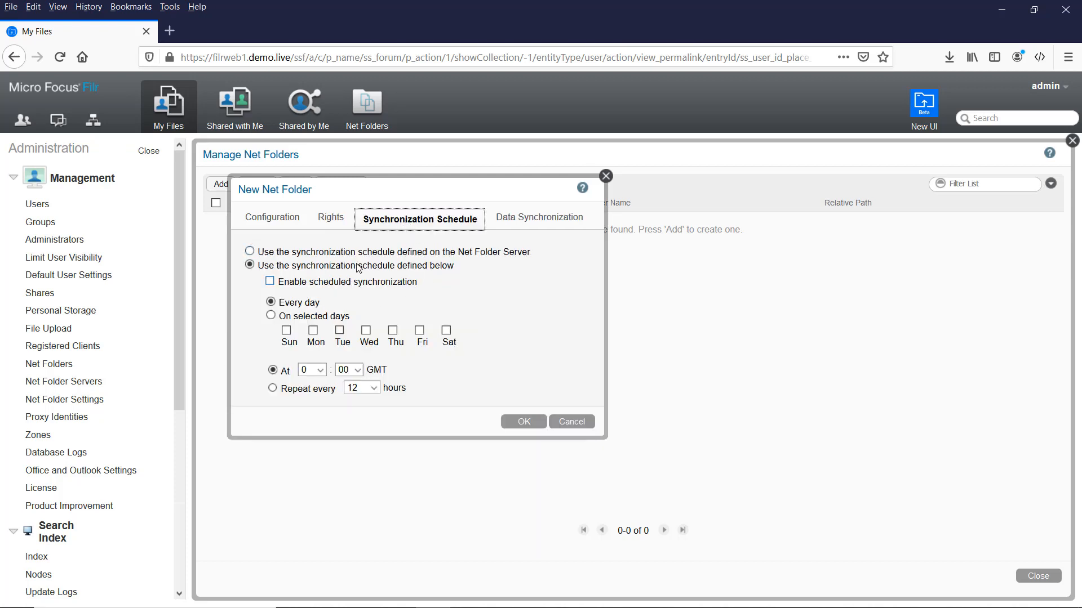
click(269, 255)
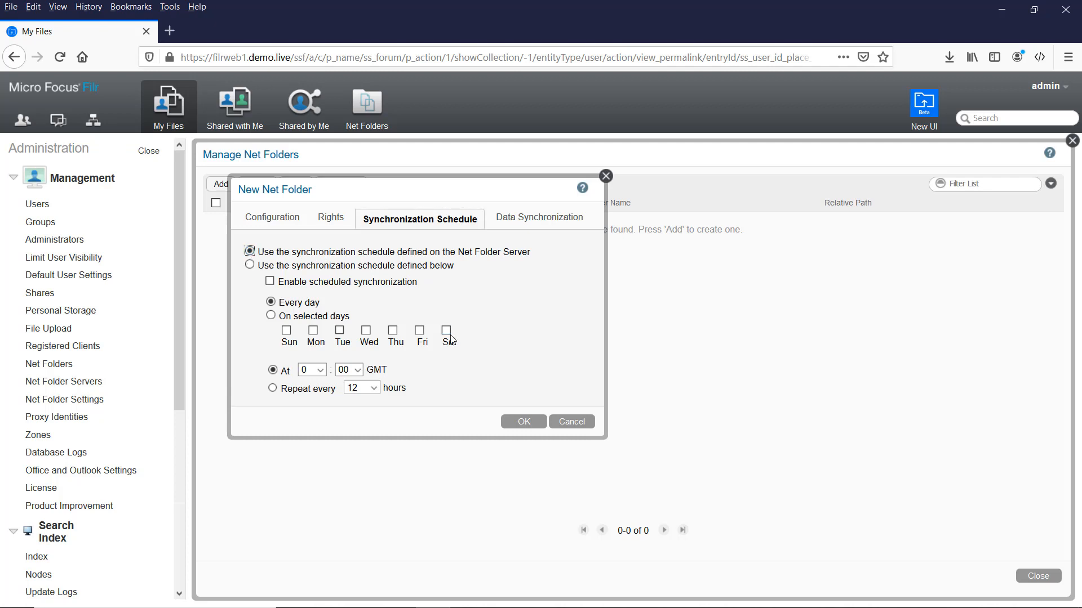
click(535, 225)
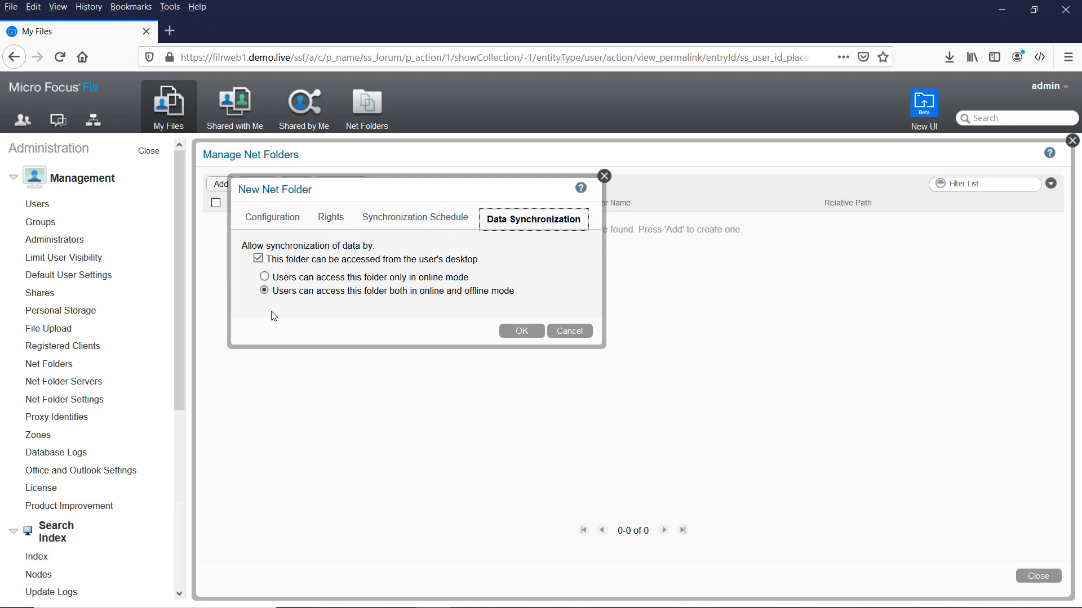
click(519, 333)
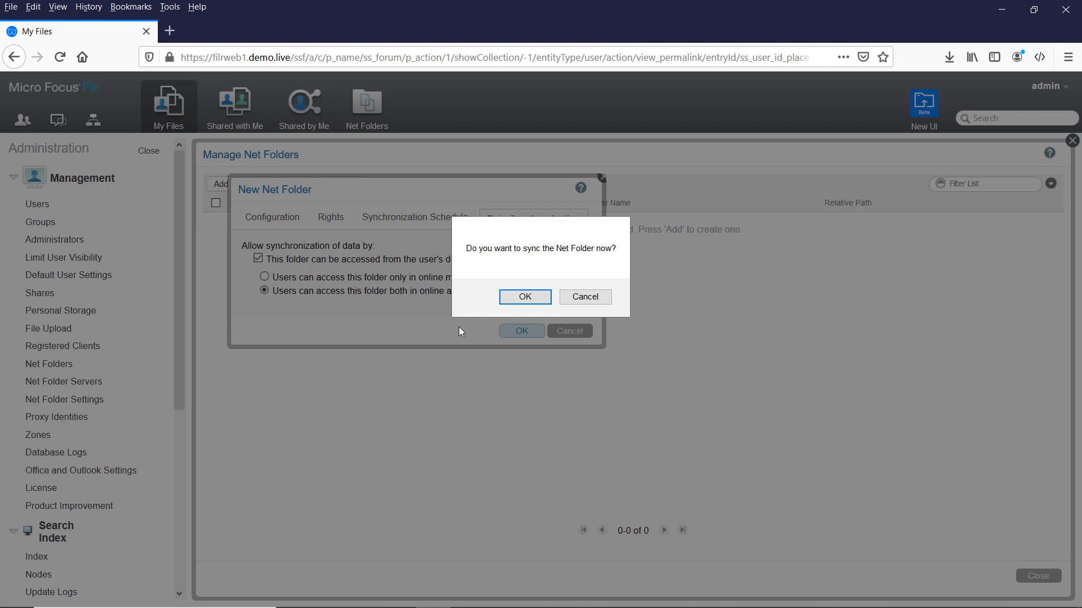
Sync Sales now and review its statistics: 111 files and 10 folders added.
click(524, 298)
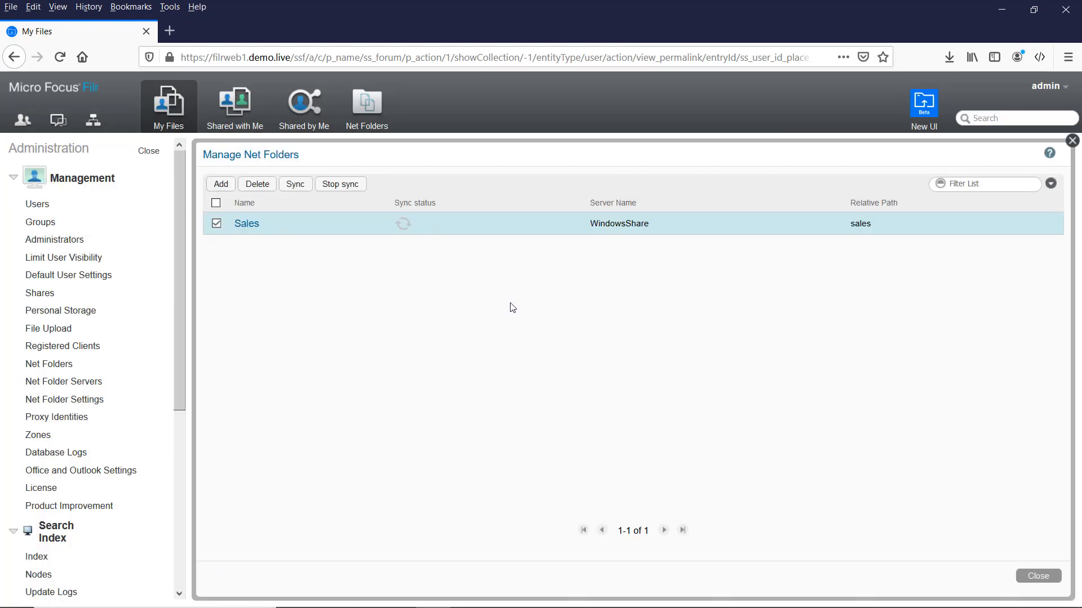
click(406, 231)
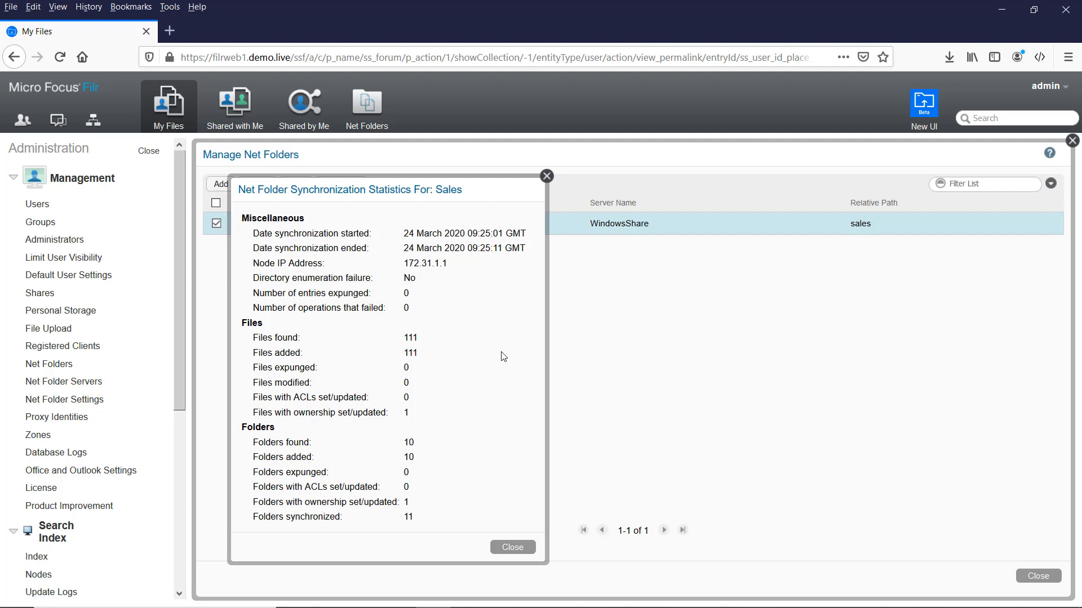
click(519, 553)
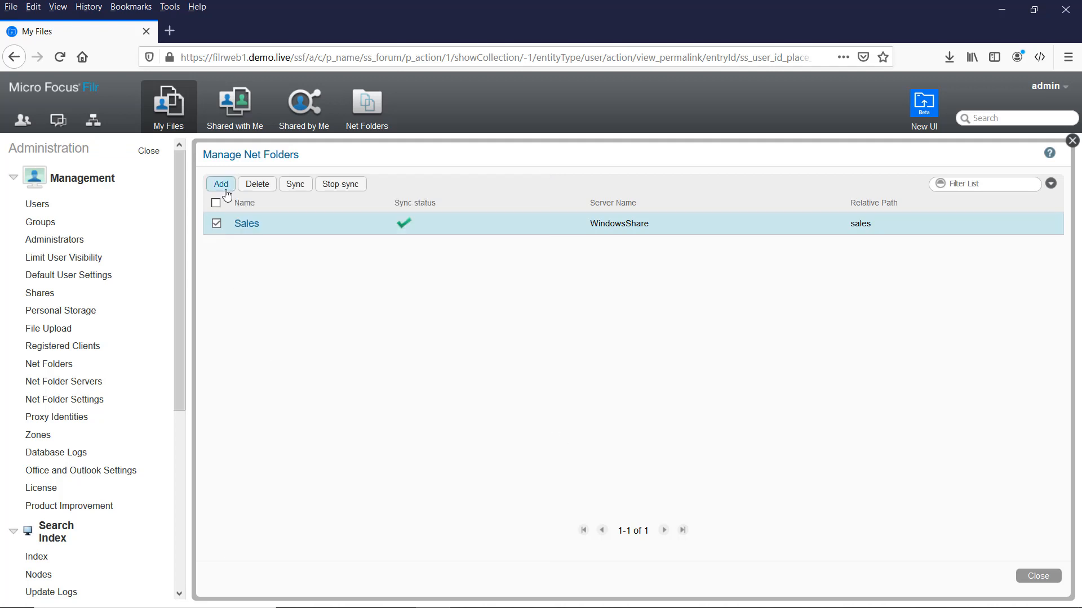
Add a net folder named Marketing on WindowsShare with relative path marketing, and test the connection.
click(221, 185)
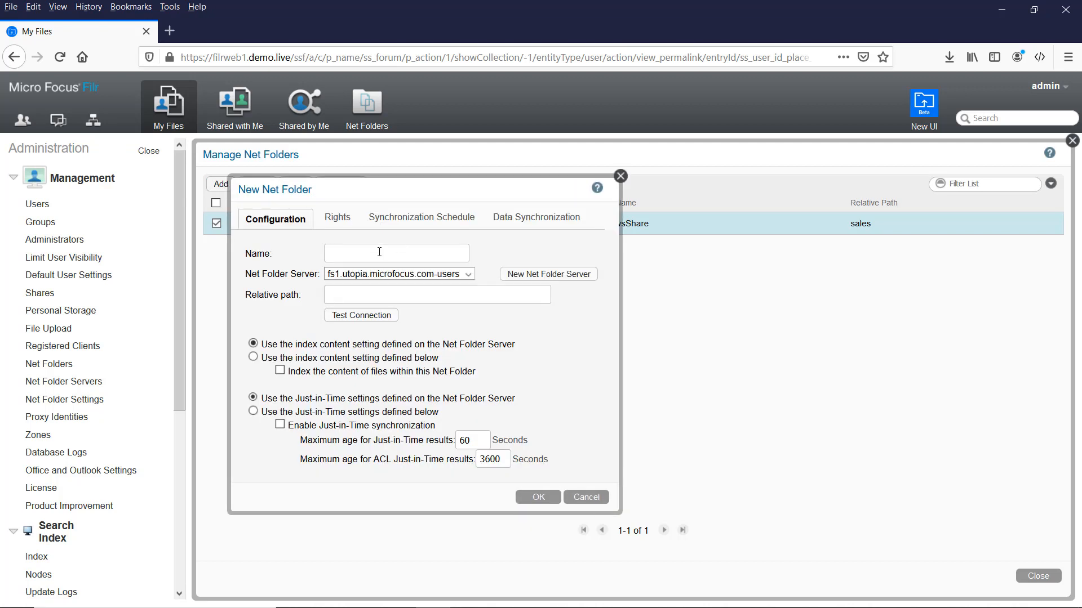
text(Marketing)
key(Tab)
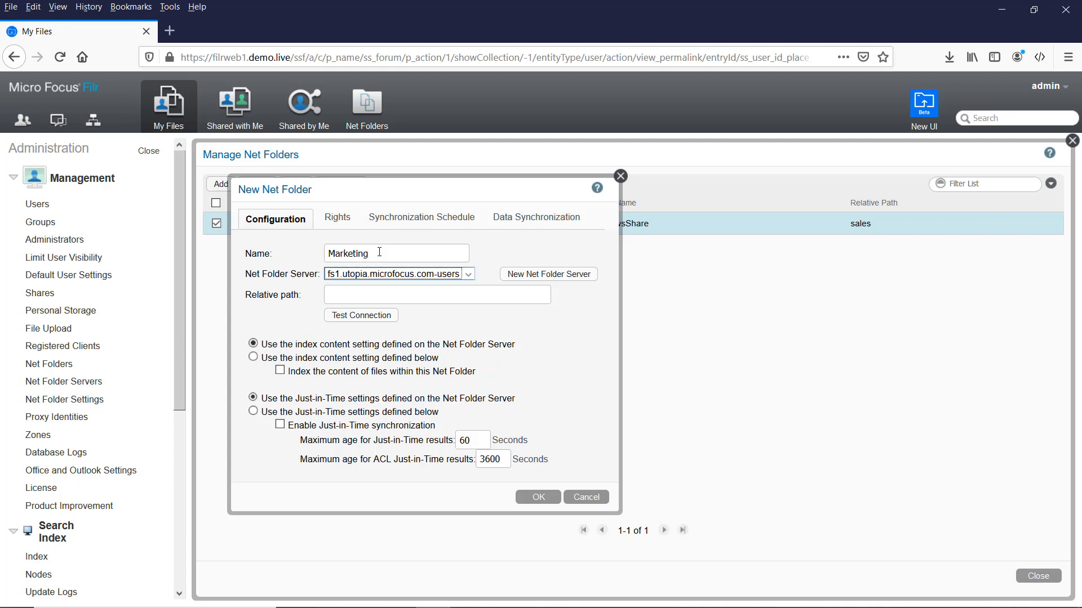
key(Down)
key(Tab)
key(Tab)
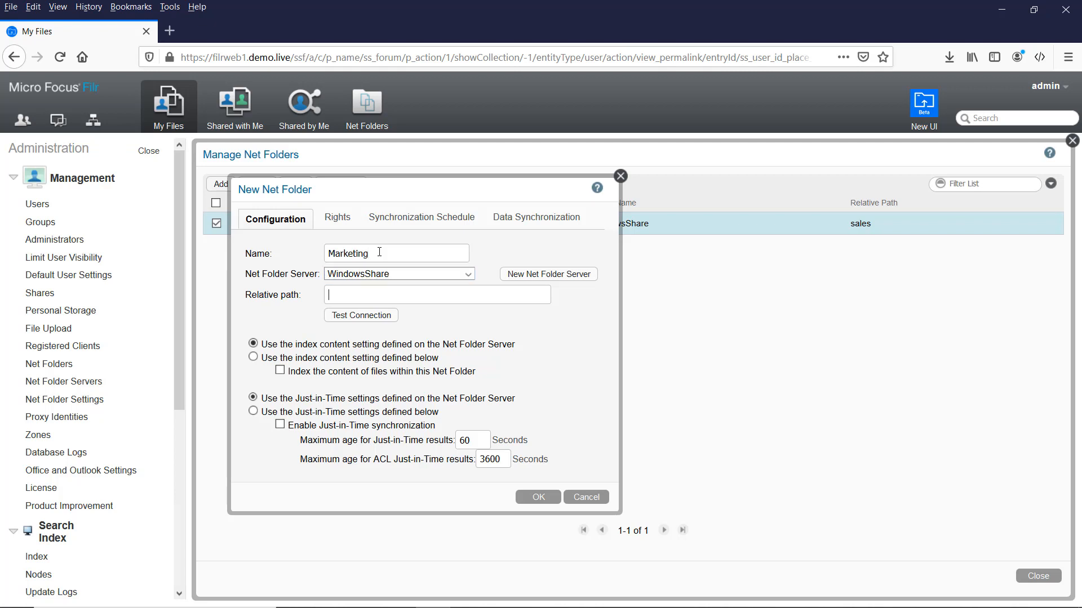
text(marketing)
drag(379, 256, 327, 255)
click(398, 254)
click(362, 315)
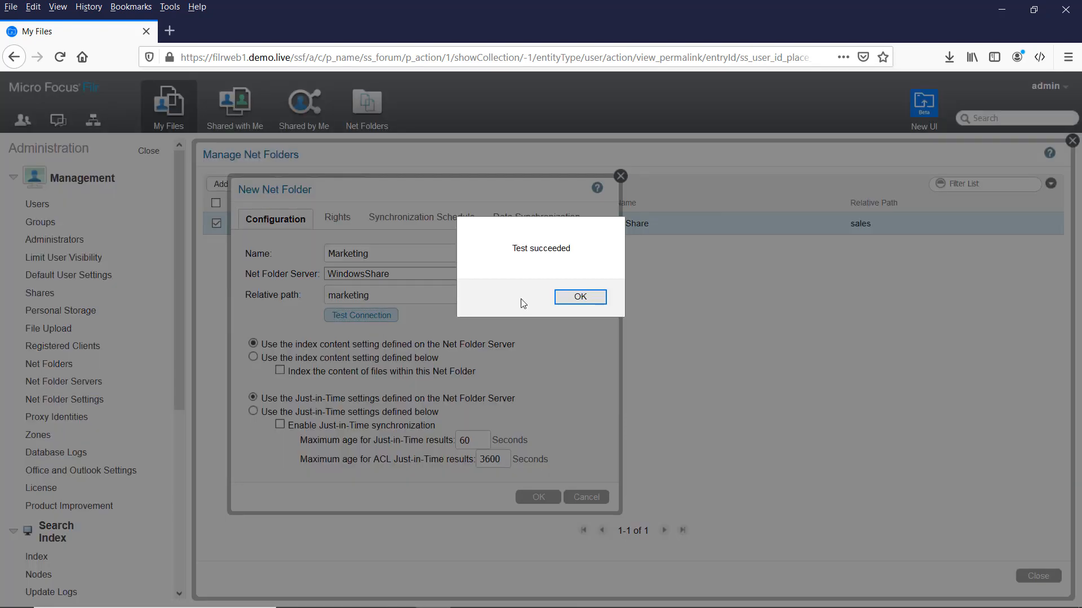
click(586, 299)
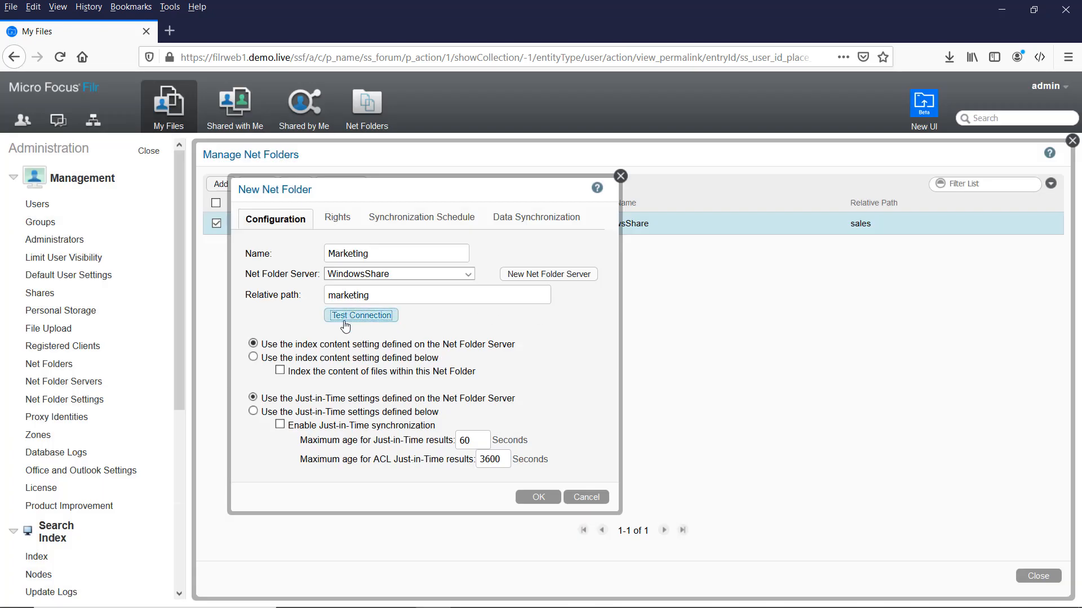
Grant All Internal Users Access, with file sharing to internal and external users.
click(335, 220)
click(341, 276)
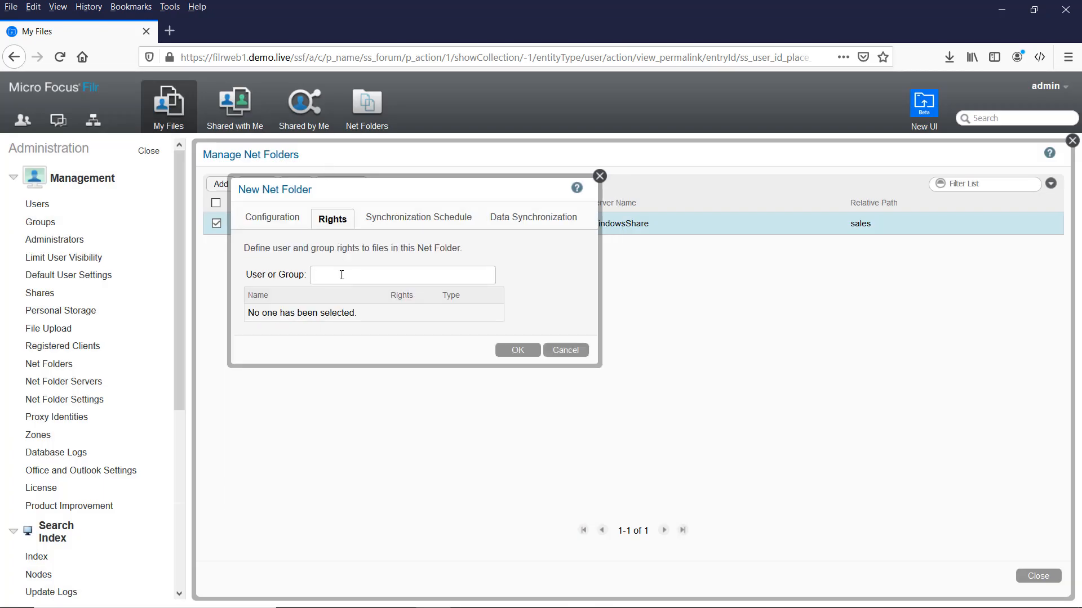
text(all)
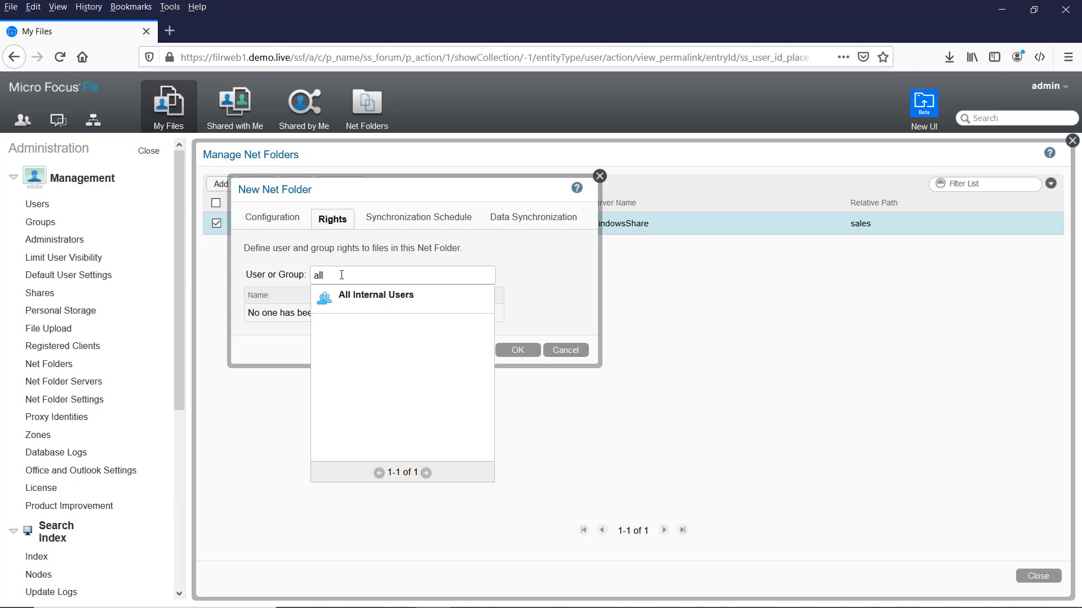
click(405, 294)
click(446, 166)
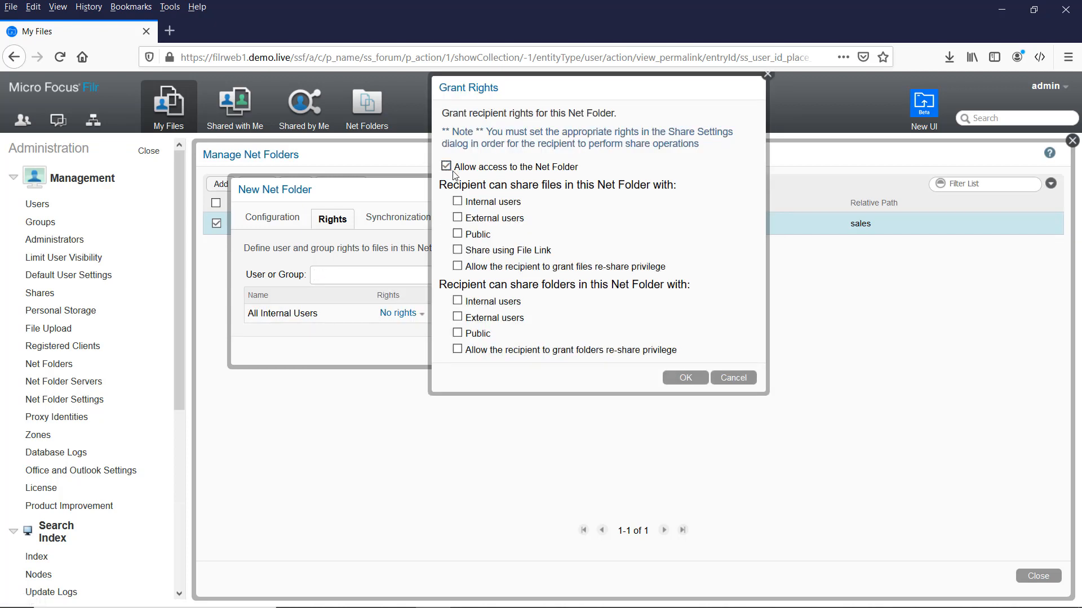
click(458, 202)
click(458, 219)
click(685, 378)
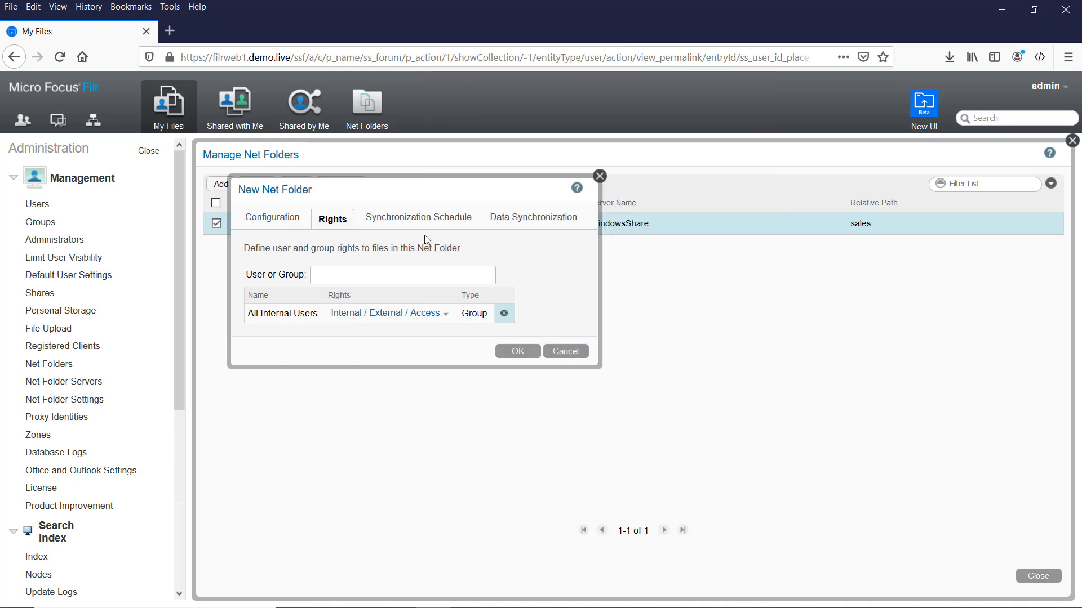
Use the Net Folder Server's sync schedule, create Marketing, and sync it immediately.
click(430, 221)
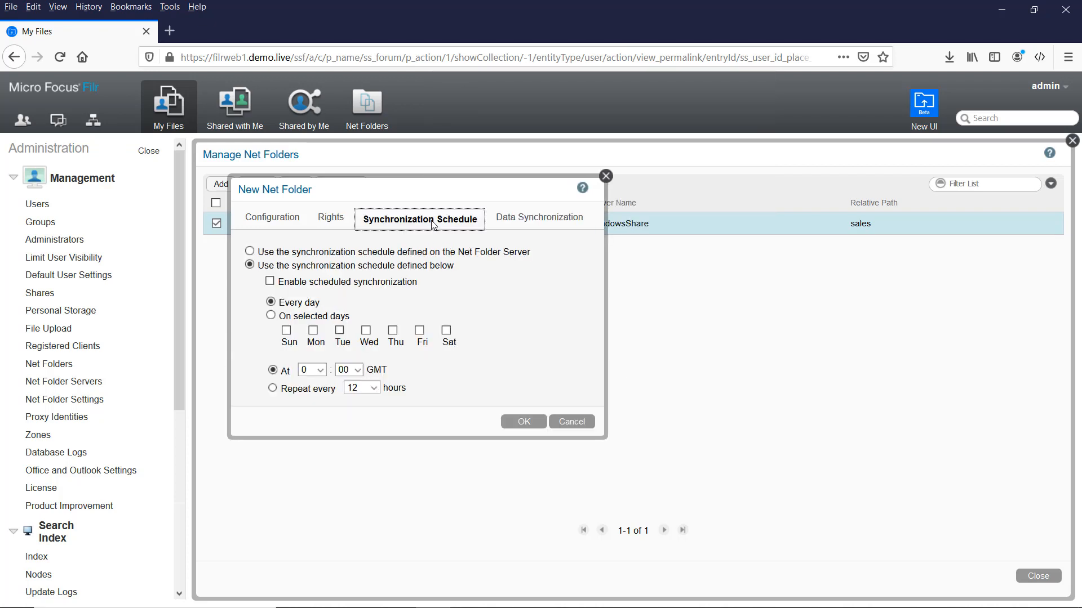
click(251, 254)
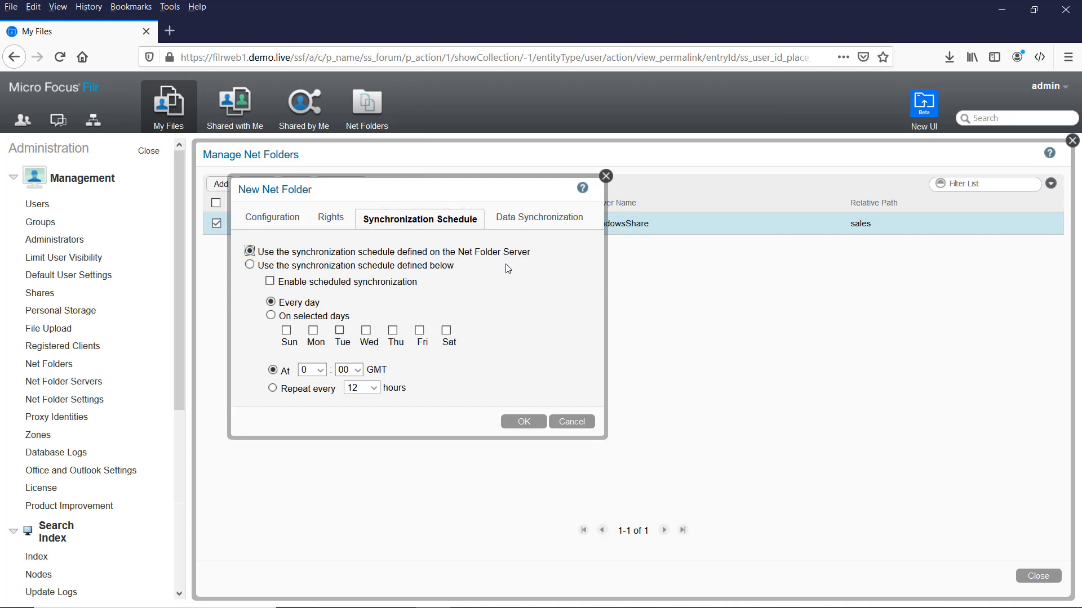
click(526, 217)
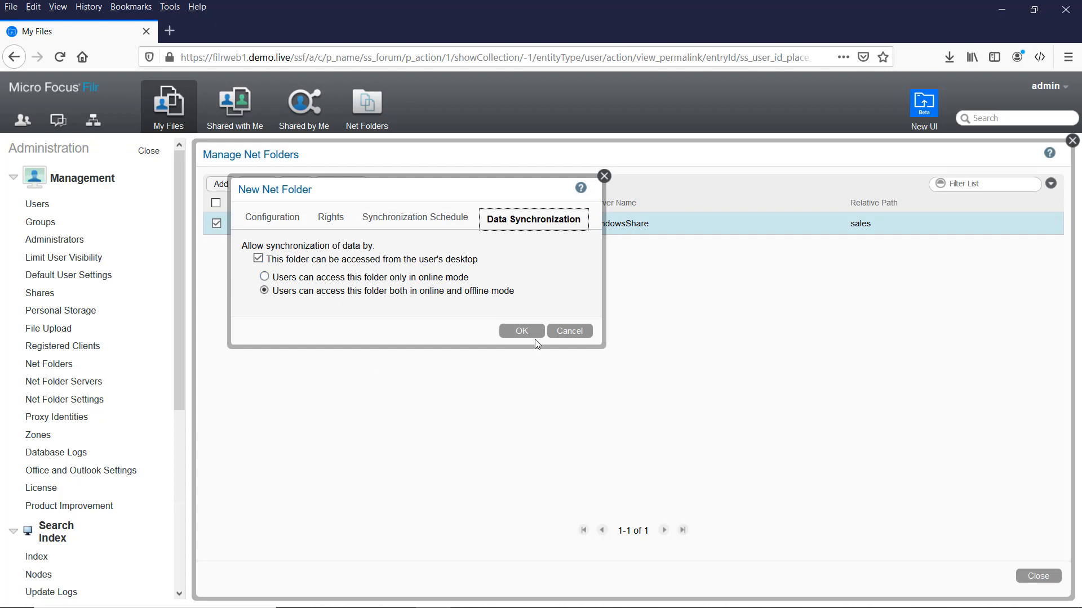
click(523, 337)
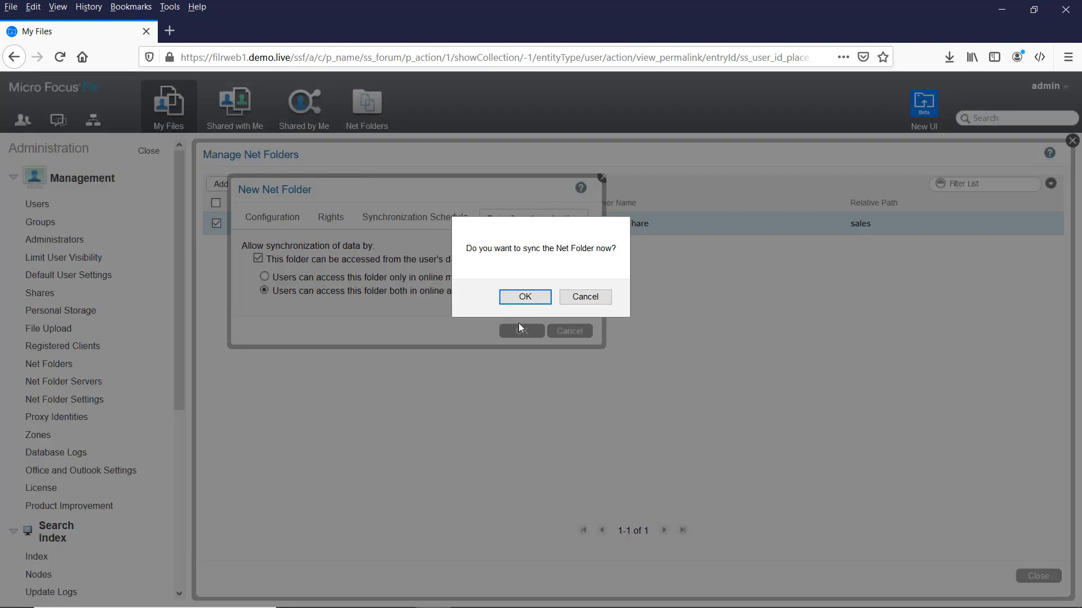
click(519, 297)
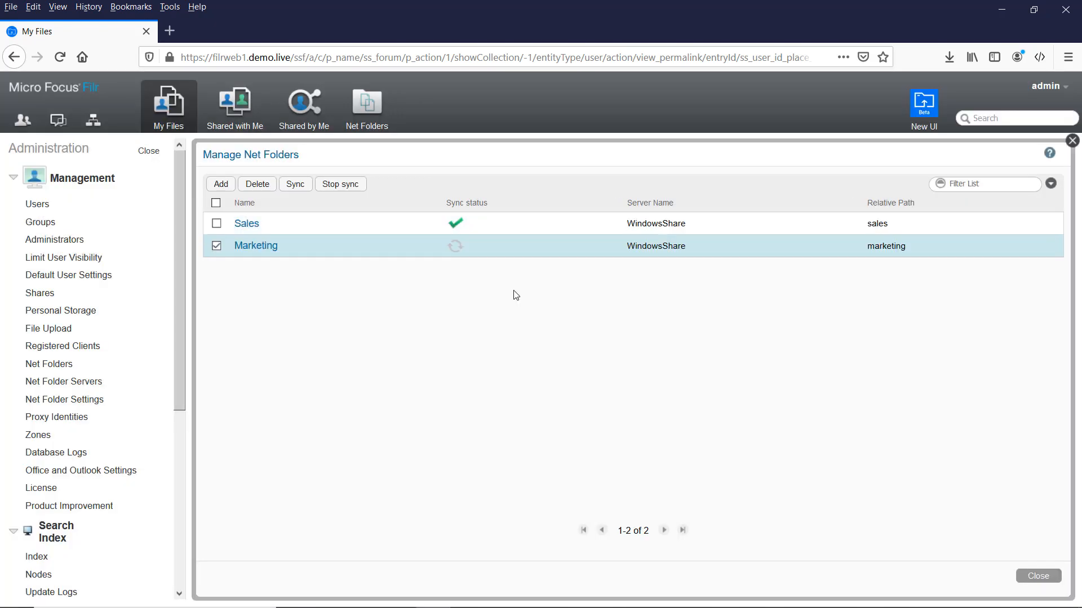
Add a Finance net folder on WindowsShare with relative path finance, and test the connection.
click(221, 185)
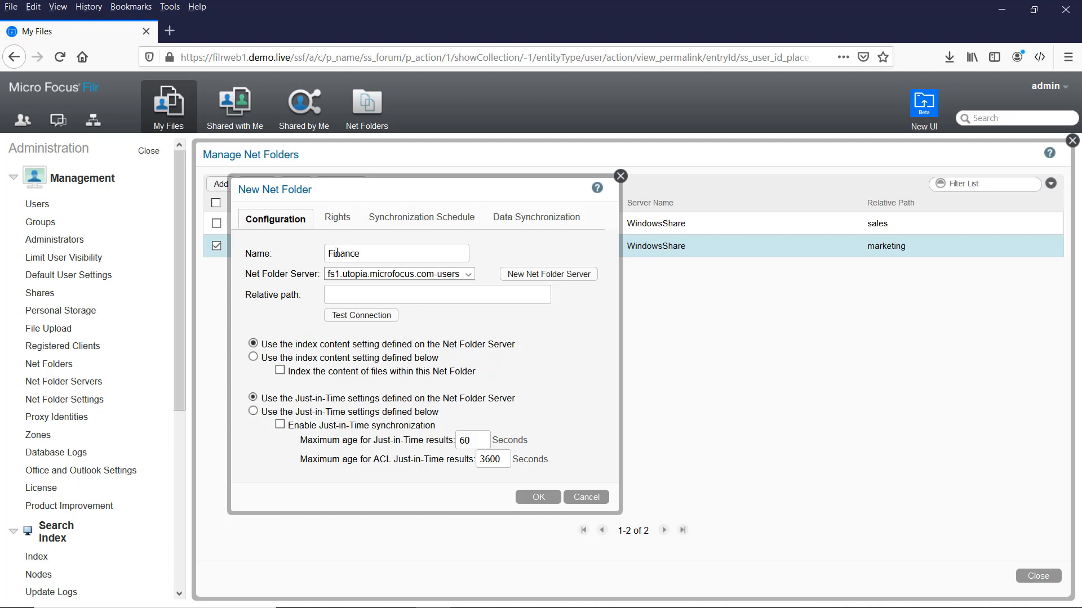
key(Tab)
key(Down)
key(Tab)
key(Tab)
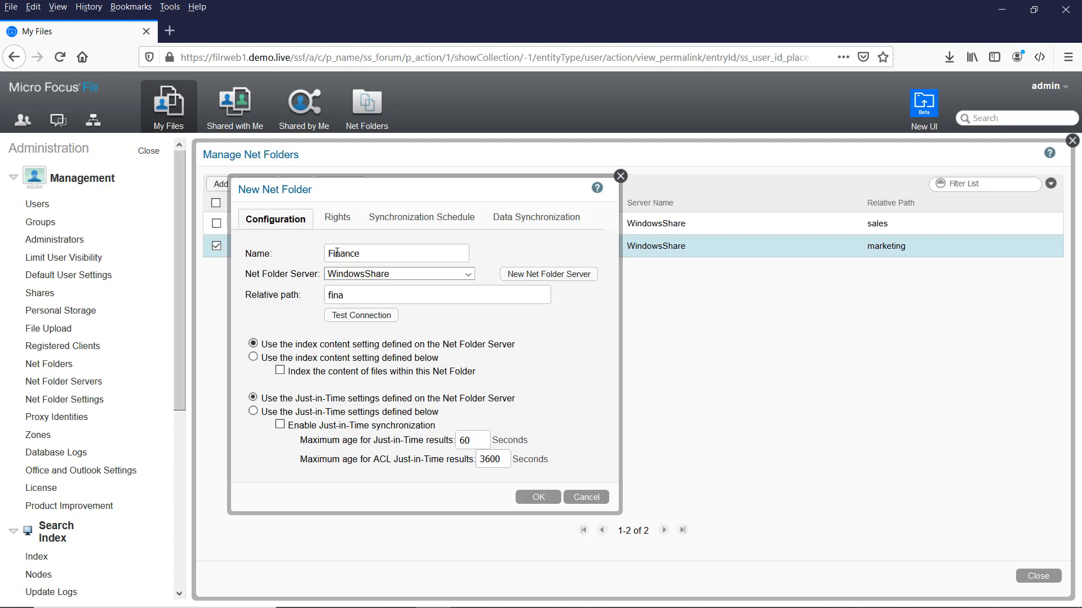
click(371, 316)
click(573, 301)
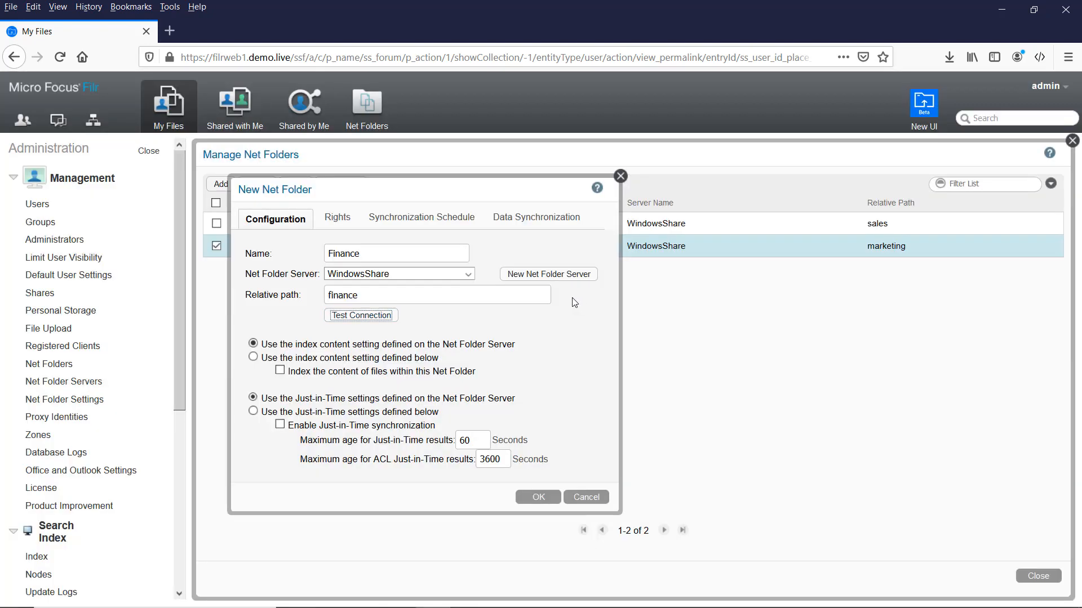
Grant All Internal Users Access rights only, with no file sharing.
click(328, 221)
click(341, 268)
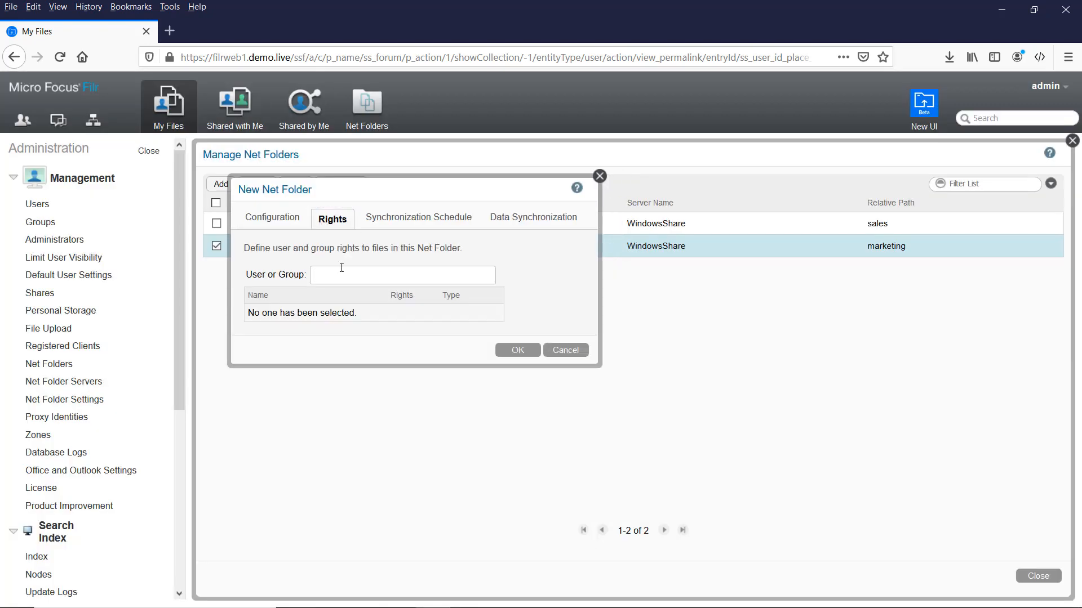
text(all)
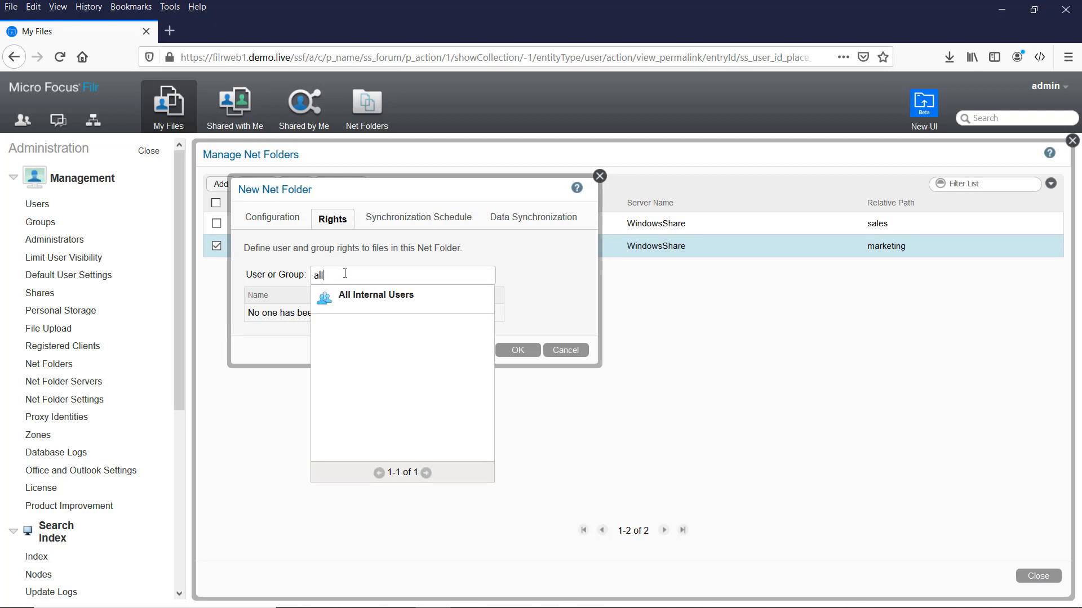
click(382, 298)
click(469, 168)
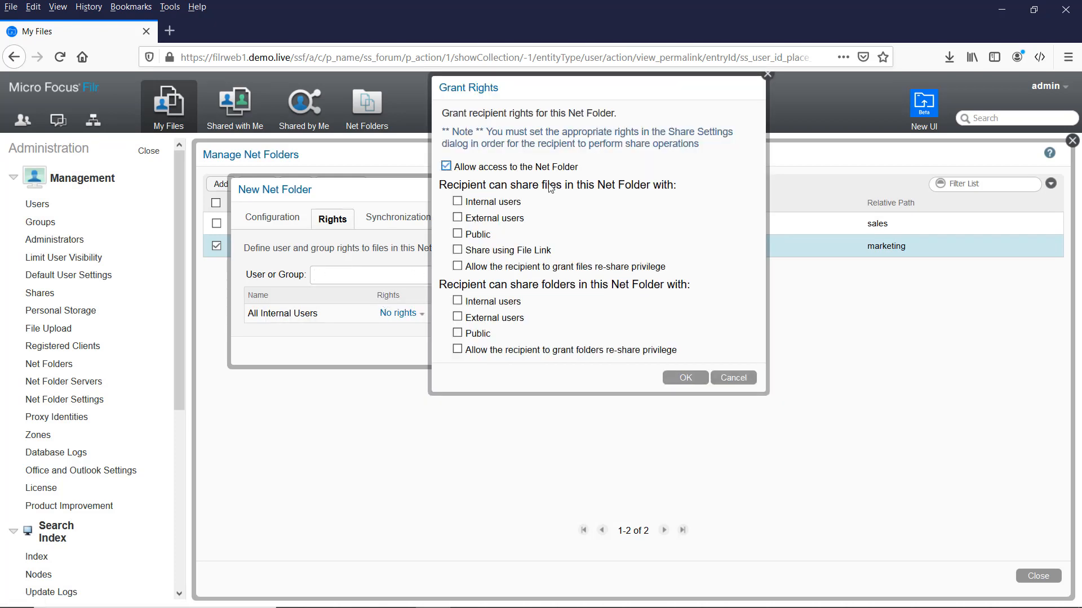
click(685, 377)
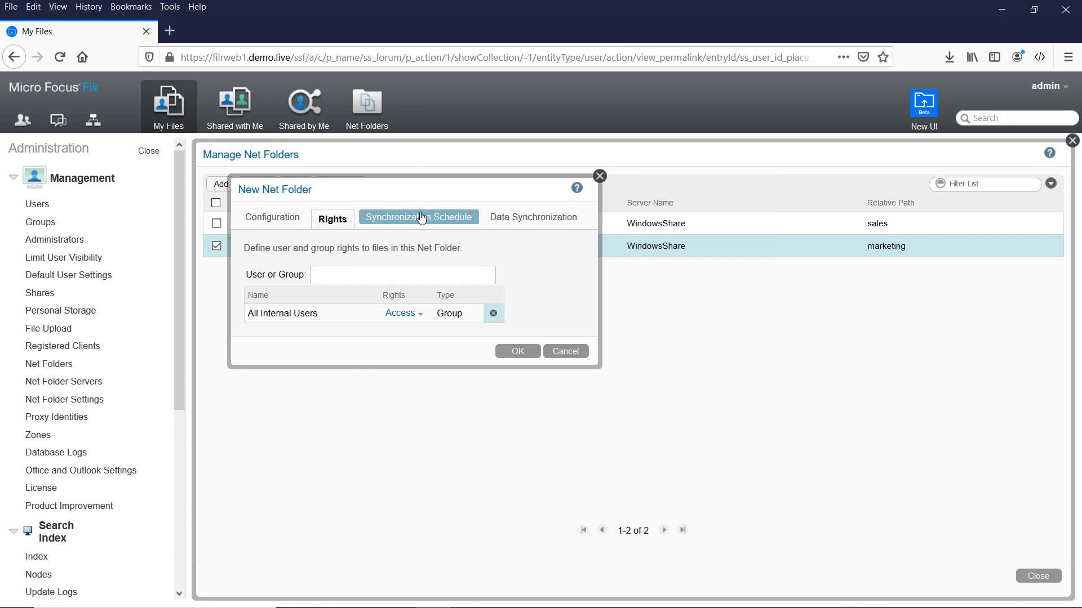
Turn off desktop sync for Finance, create the folder, and sync it immediately.
click(420, 214)
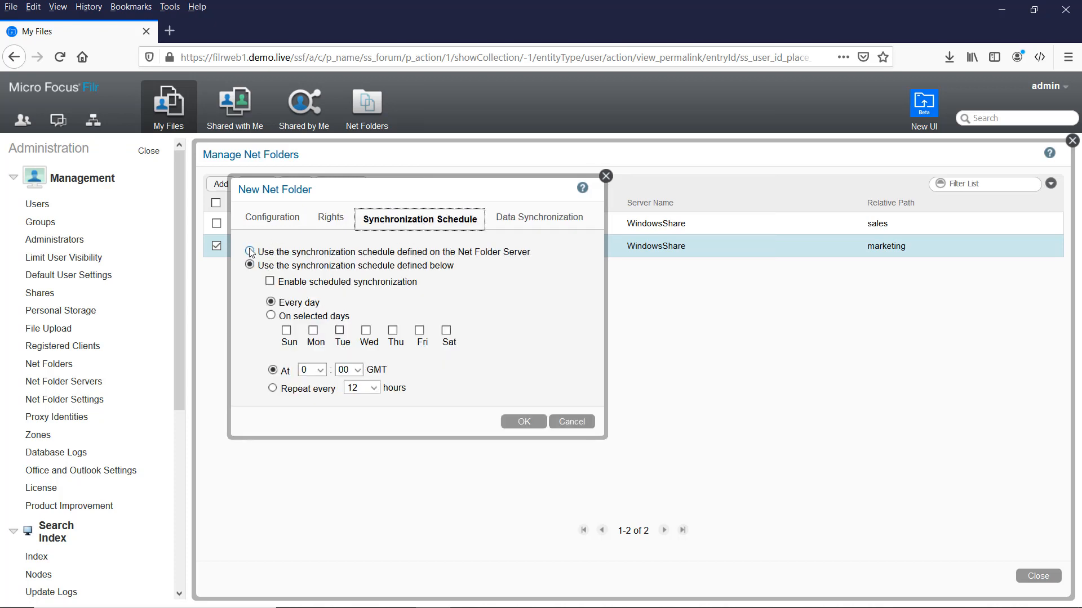
click(535, 218)
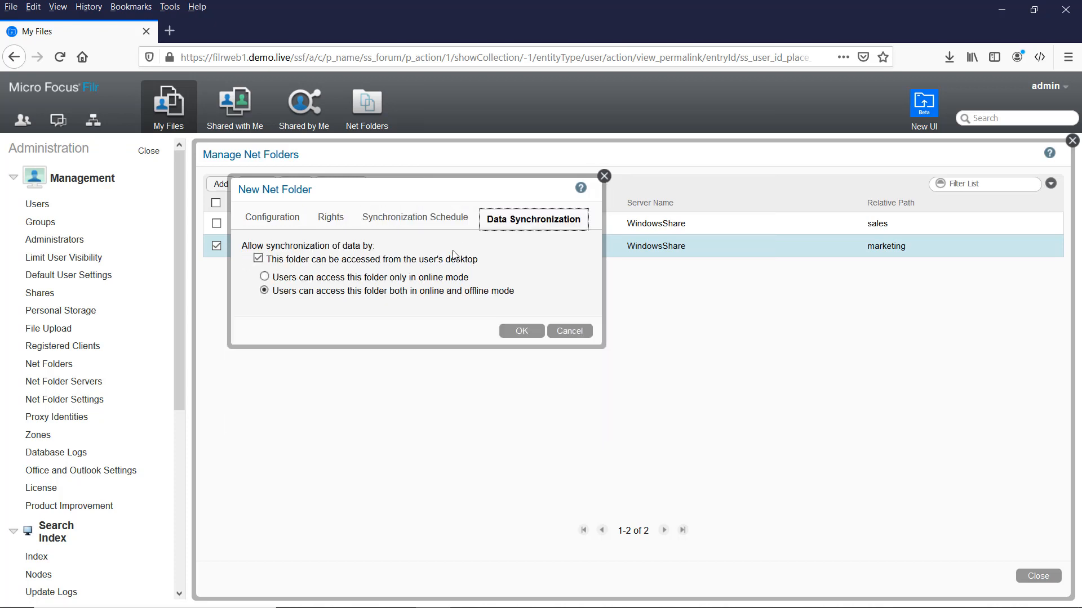
click(259, 259)
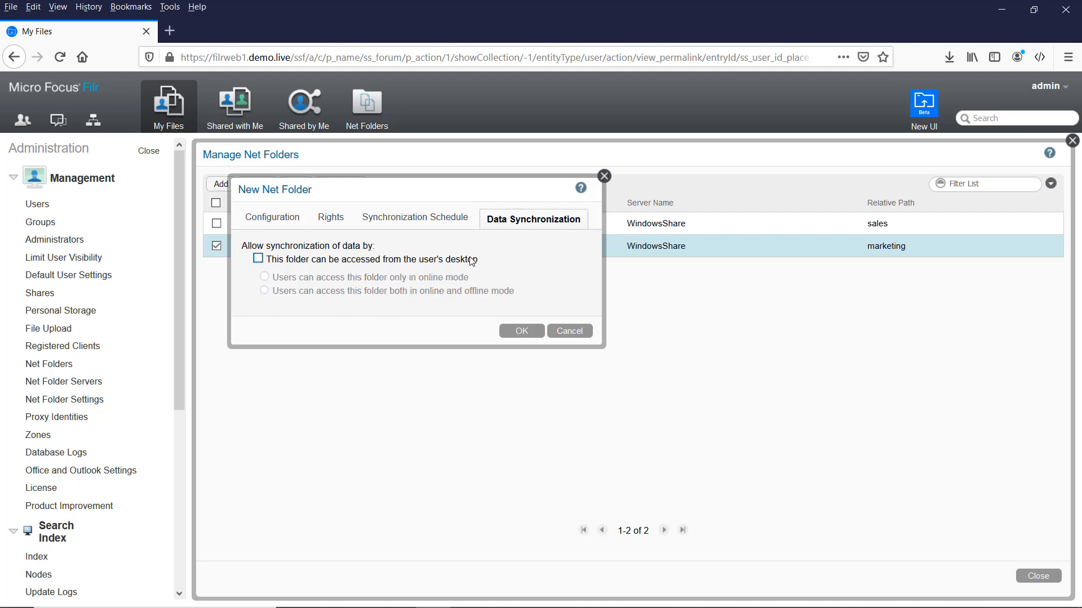
click(522, 331)
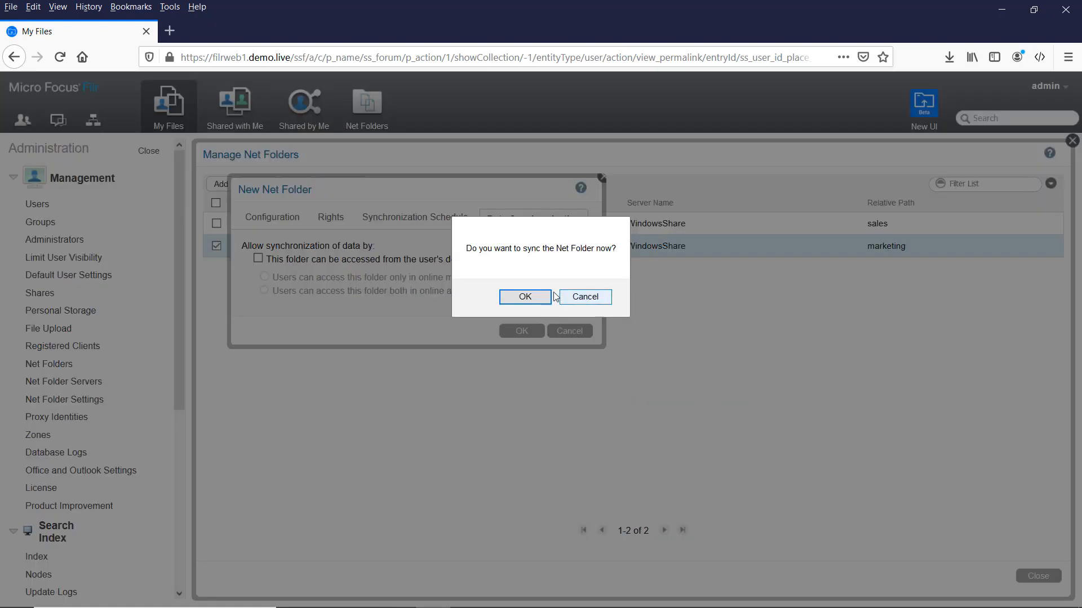
click(525, 297)
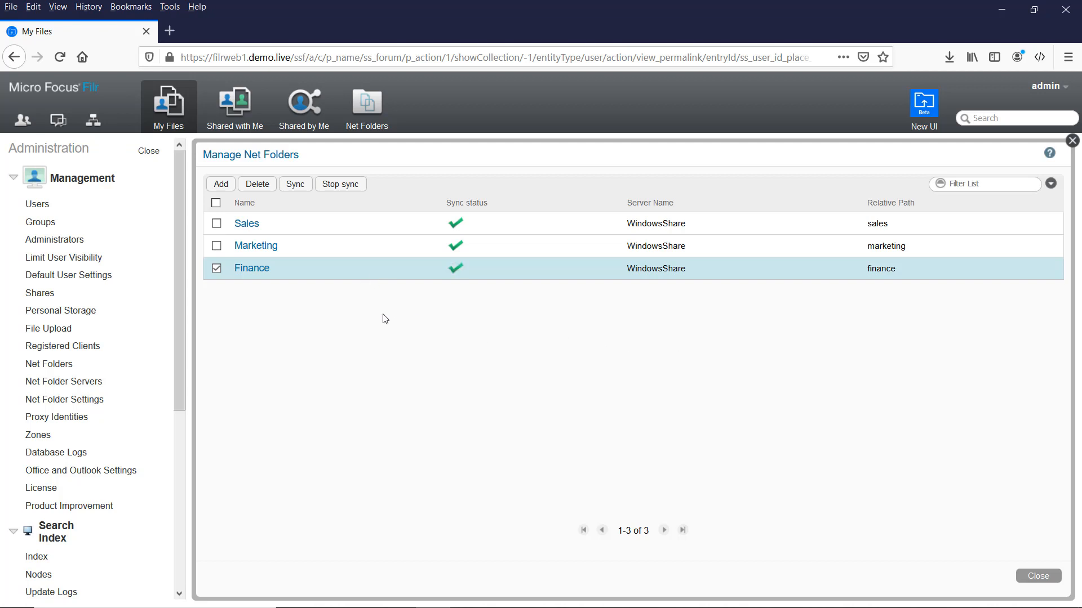
Sign out as admin, log in with the user's ID and password, and open the Sales net folder.
click(1057, 89)
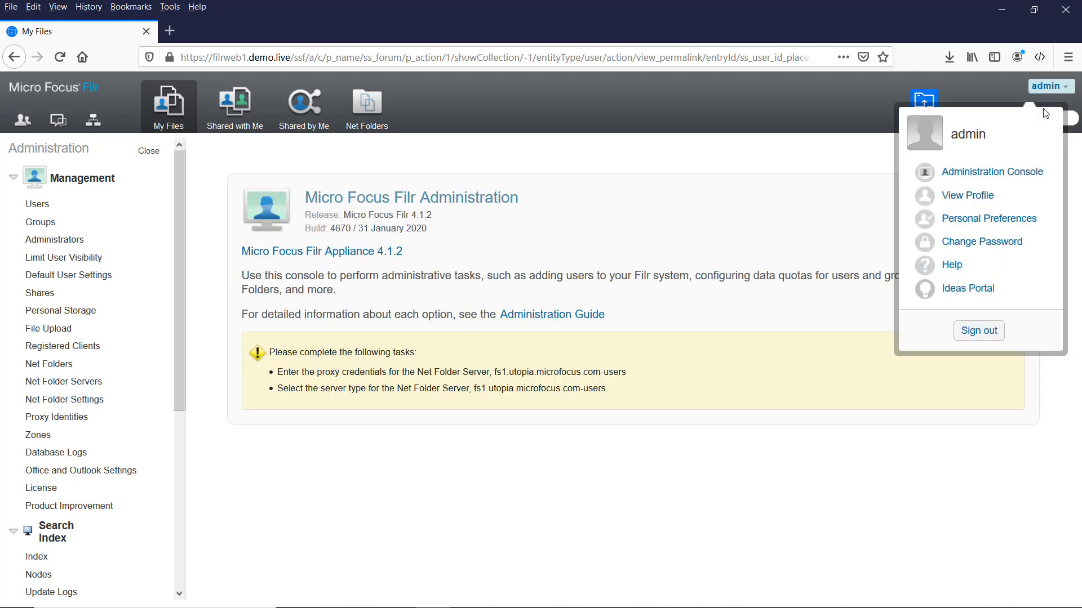
click(978, 327)
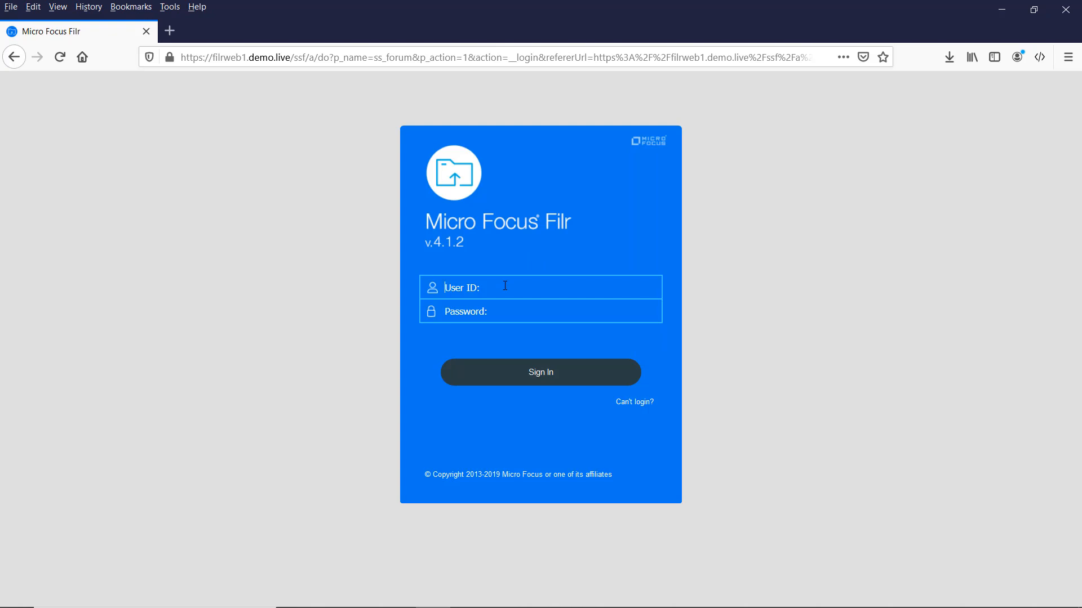
text(f)
text(ilr11)
text(•)
key(BackSpace)
text(••••••••••)
key(Return)
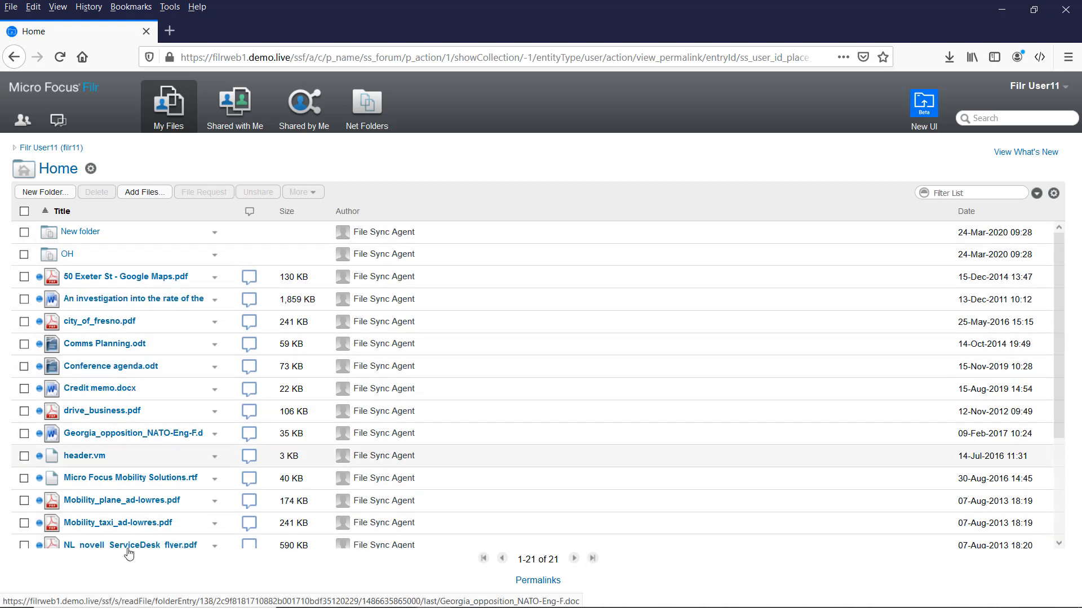
click(366, 114)
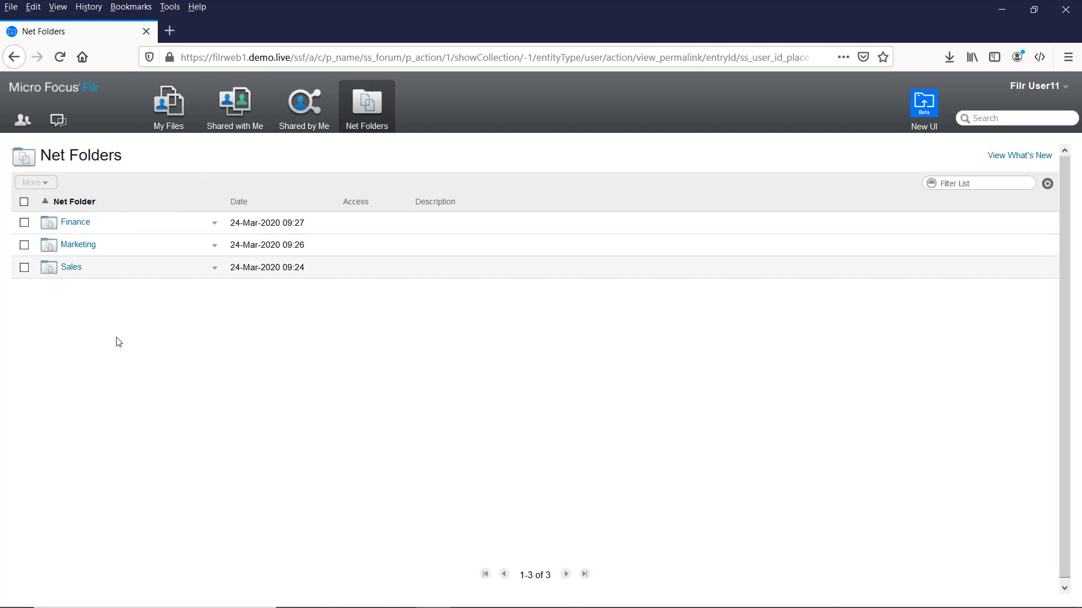
click(73, 268)
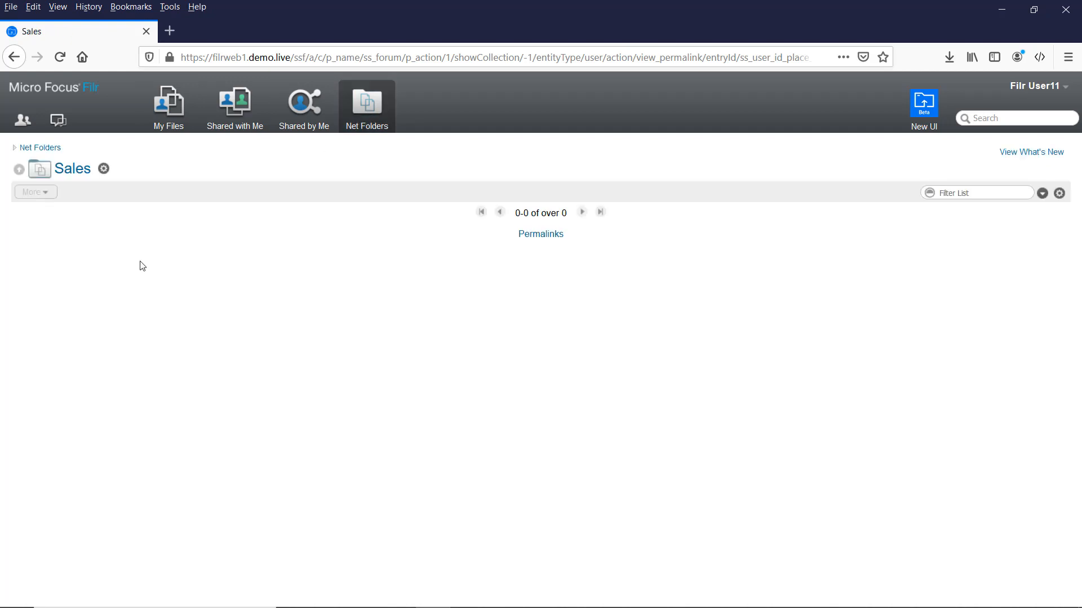